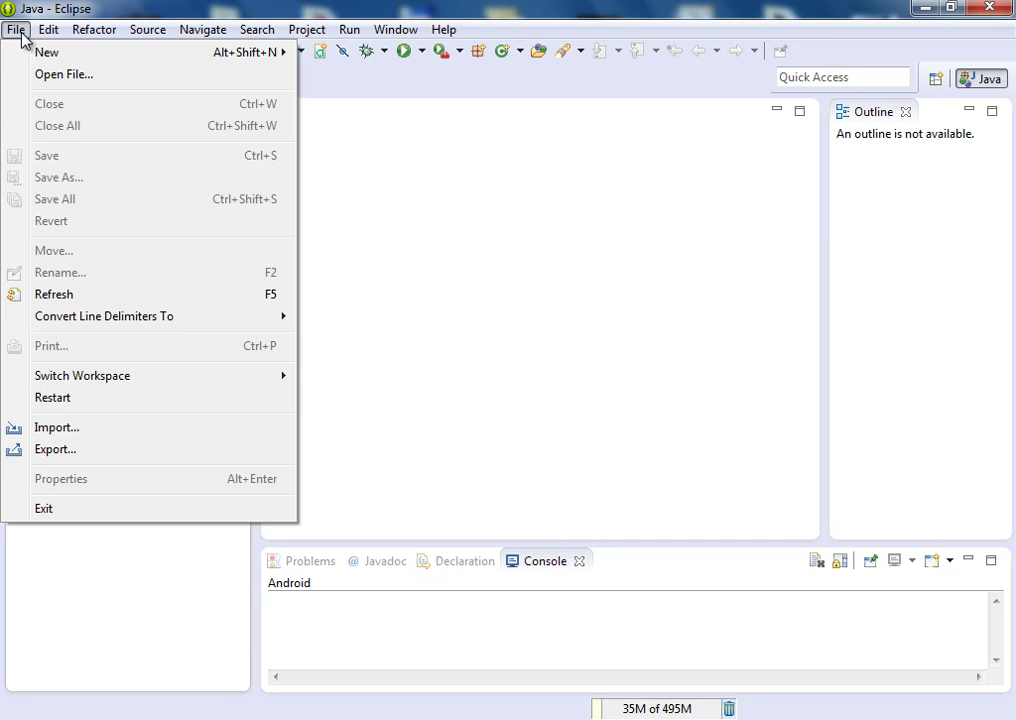
- Start a new Android Application Project
mouse_move(23, 61)
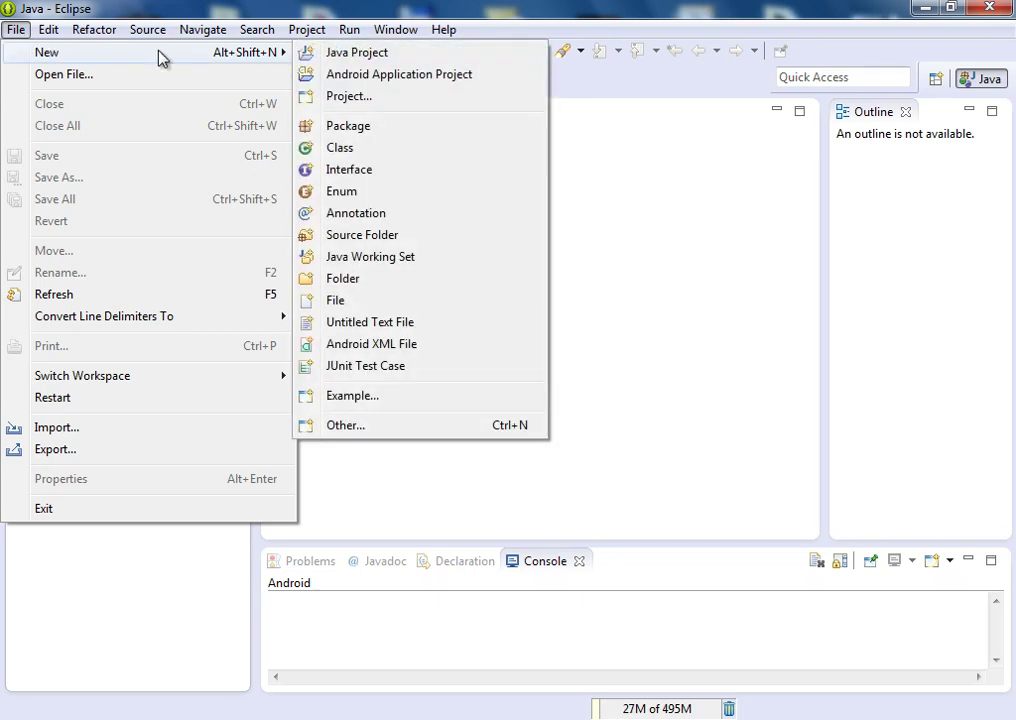
click(396, 77)
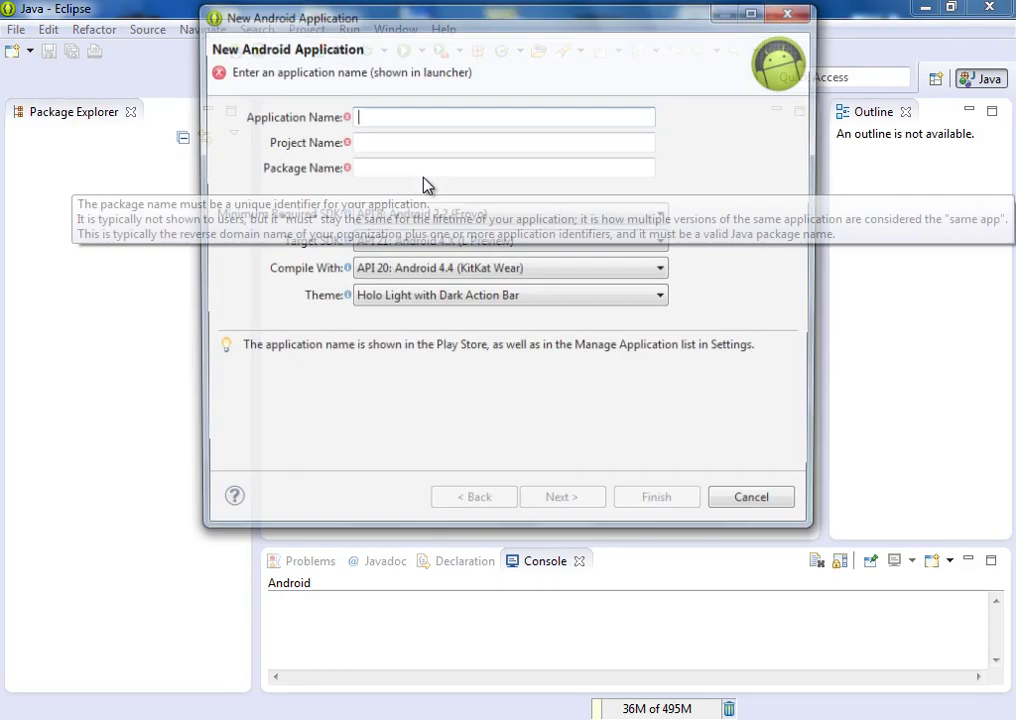
drag(483, 16, 512, 87)
- Name the application "Ejemplo 1 Curso Android"
click(442, 188)
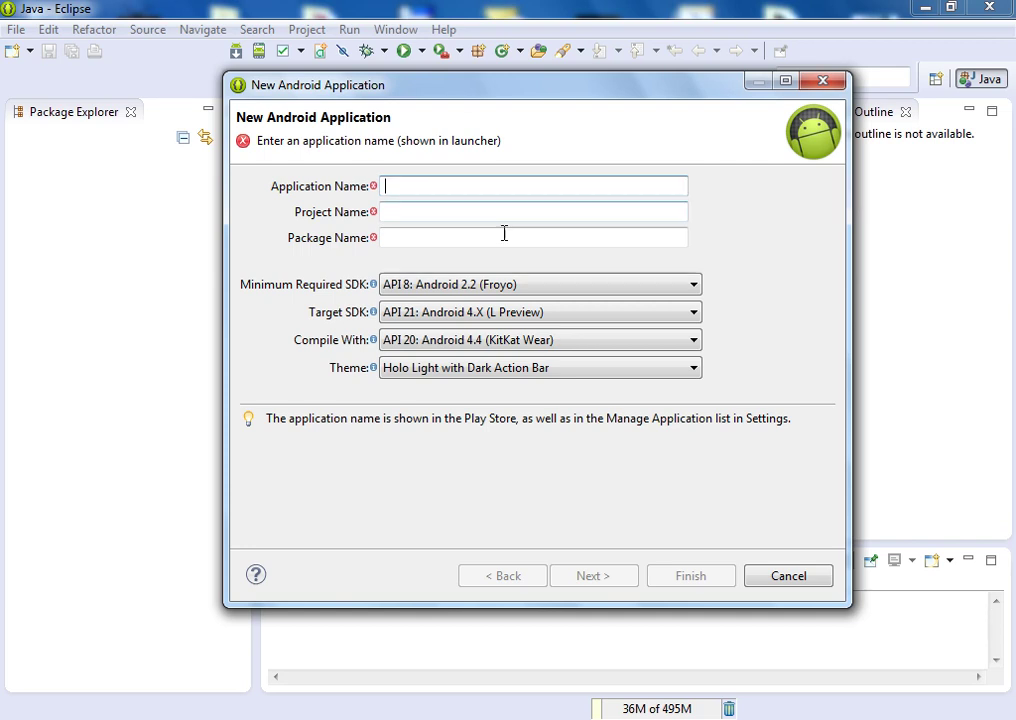
click(445, 185)
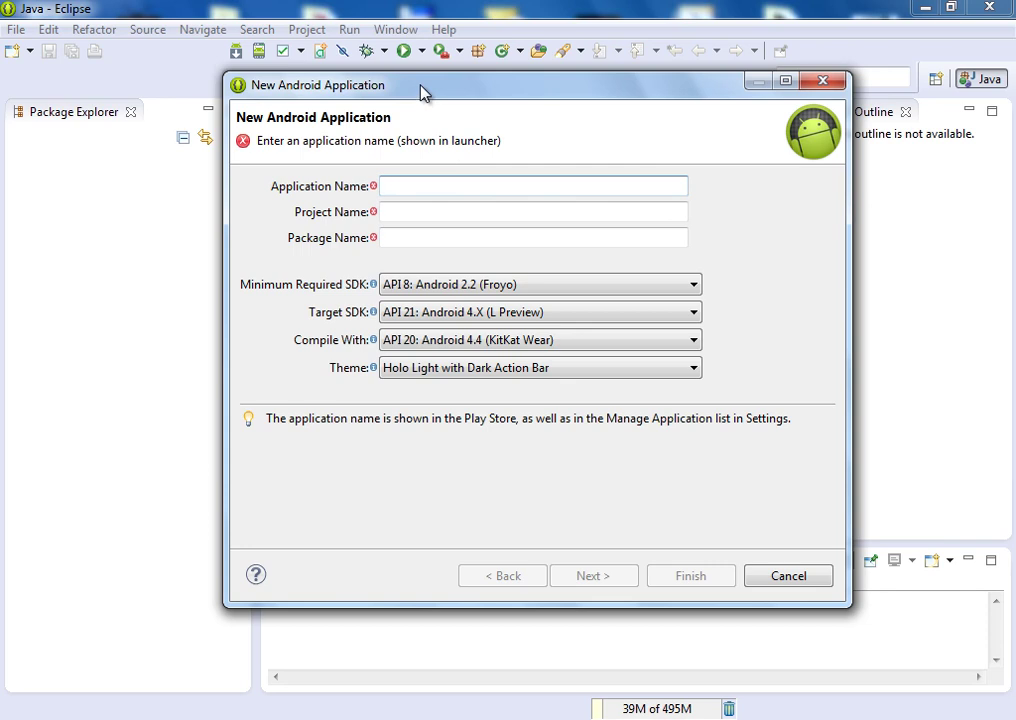
text(E)
key(BackSpace)
text(e)
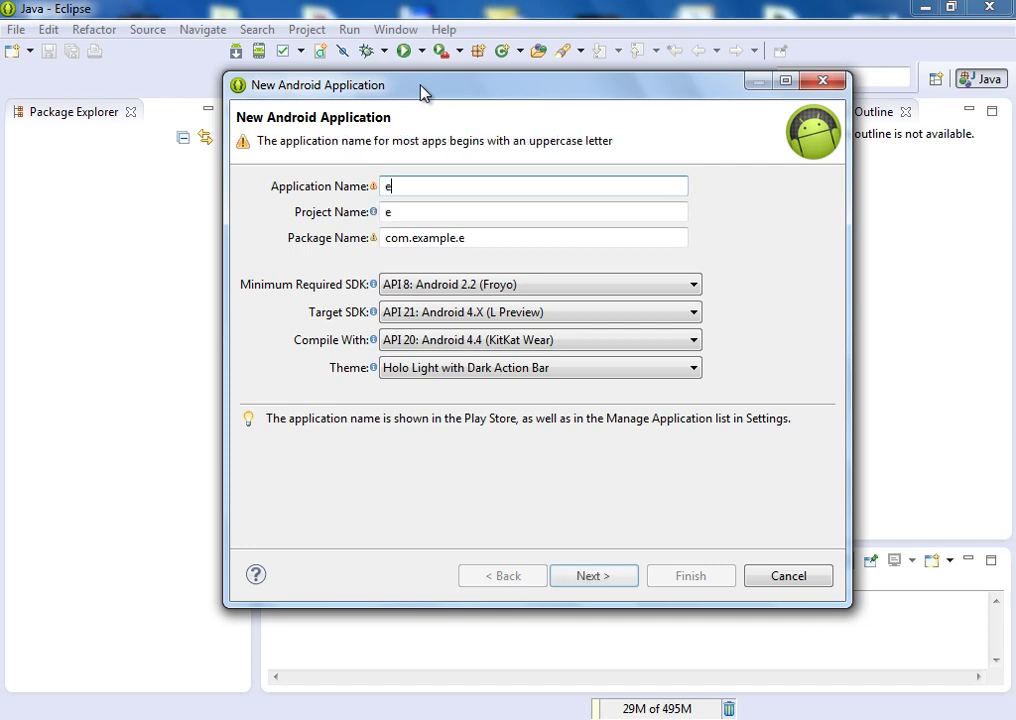
key(BackSpace)
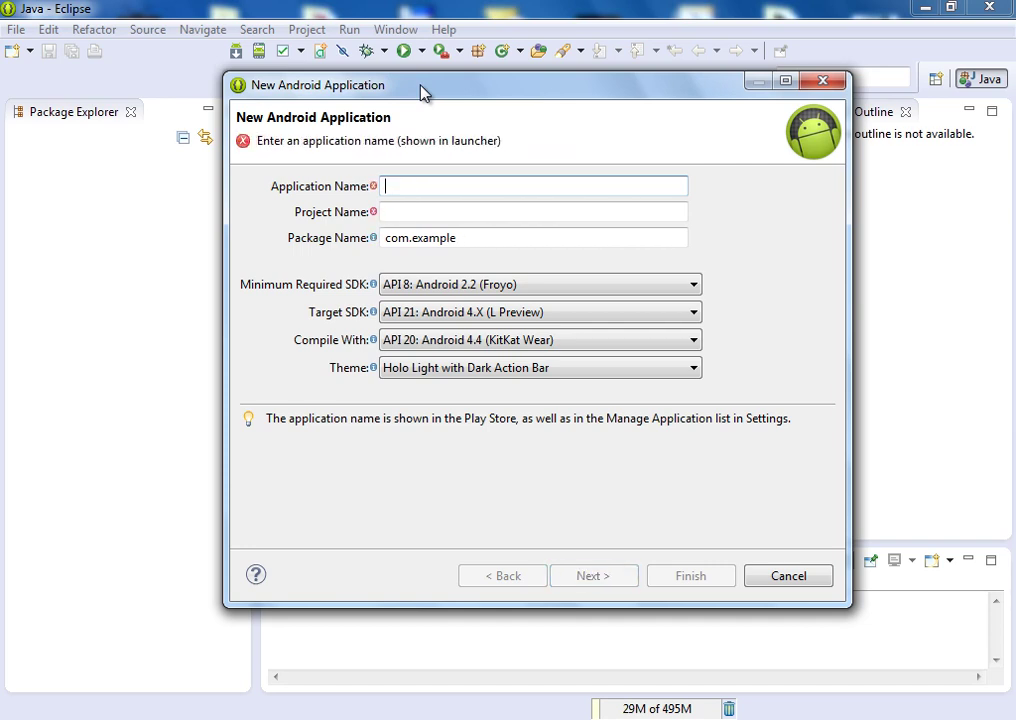
text(Ejemplo 1)
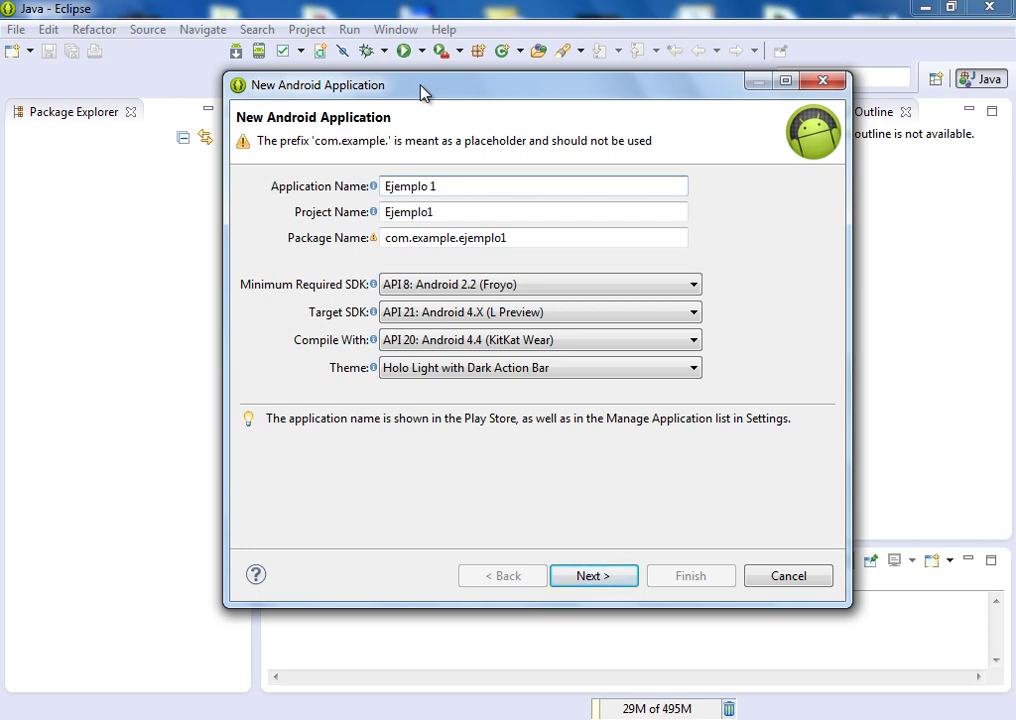
text( Curso Android)
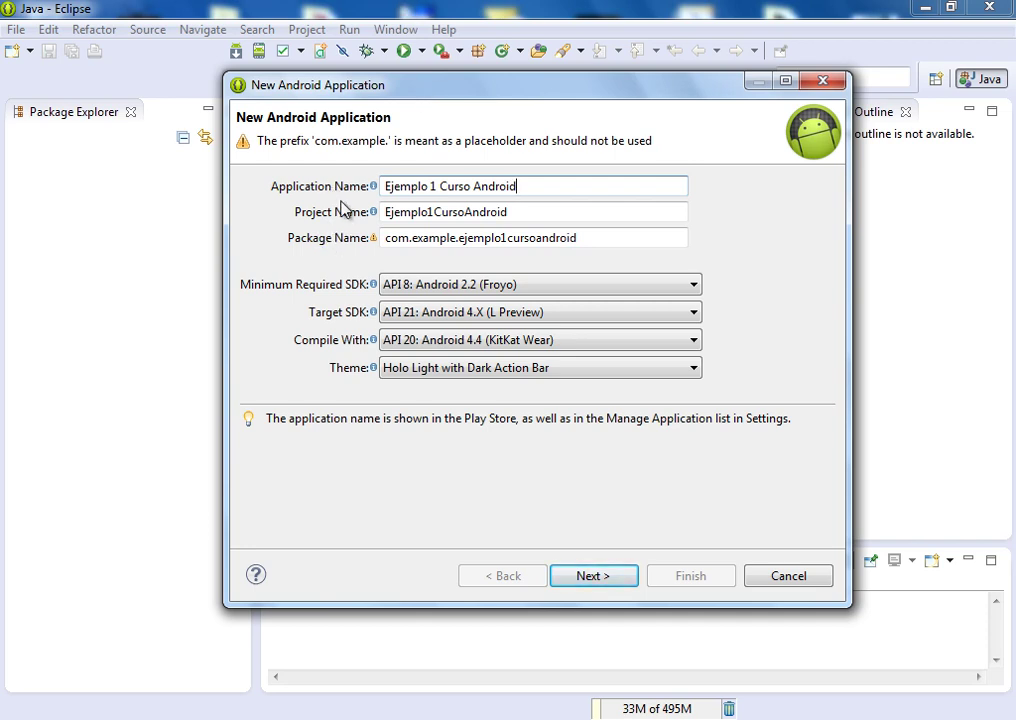
mouse_move(387, 214)
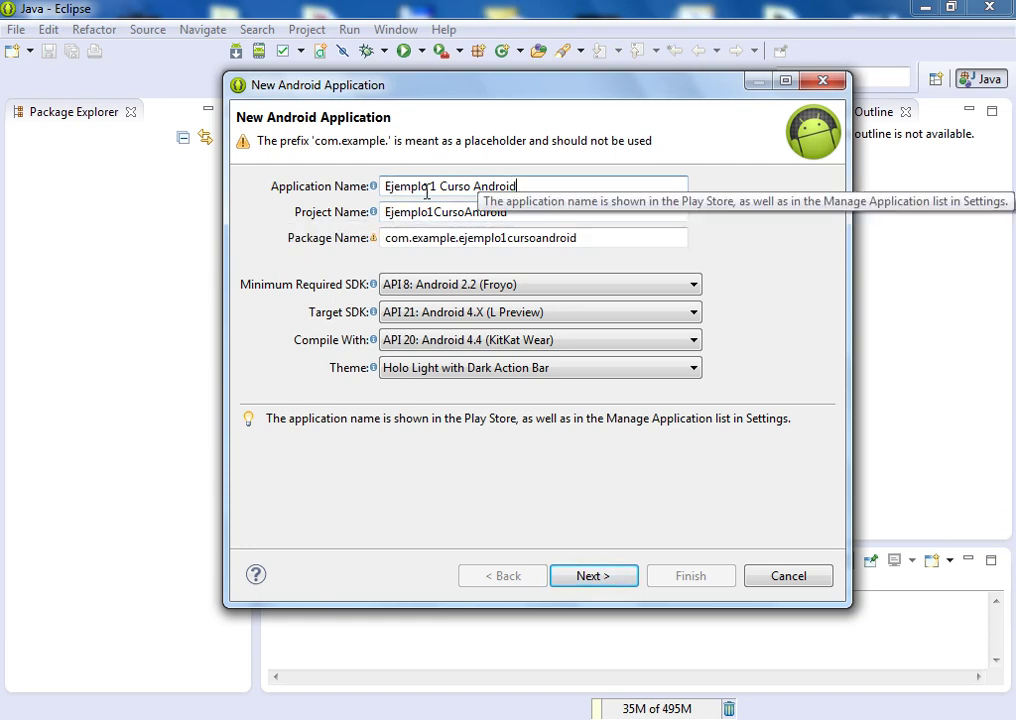
click(430, 188)
click(436, 186)
key(End)
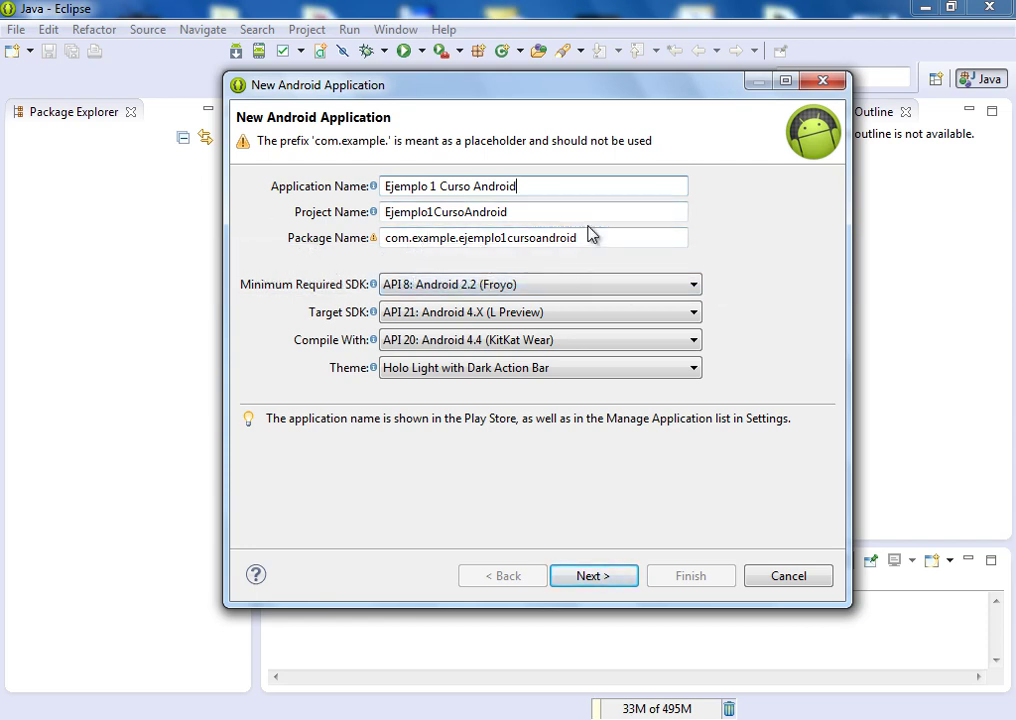
- Change the package name to com.ejemplo1.curso.android, removing the "example" part
mouse_move(398, 241)
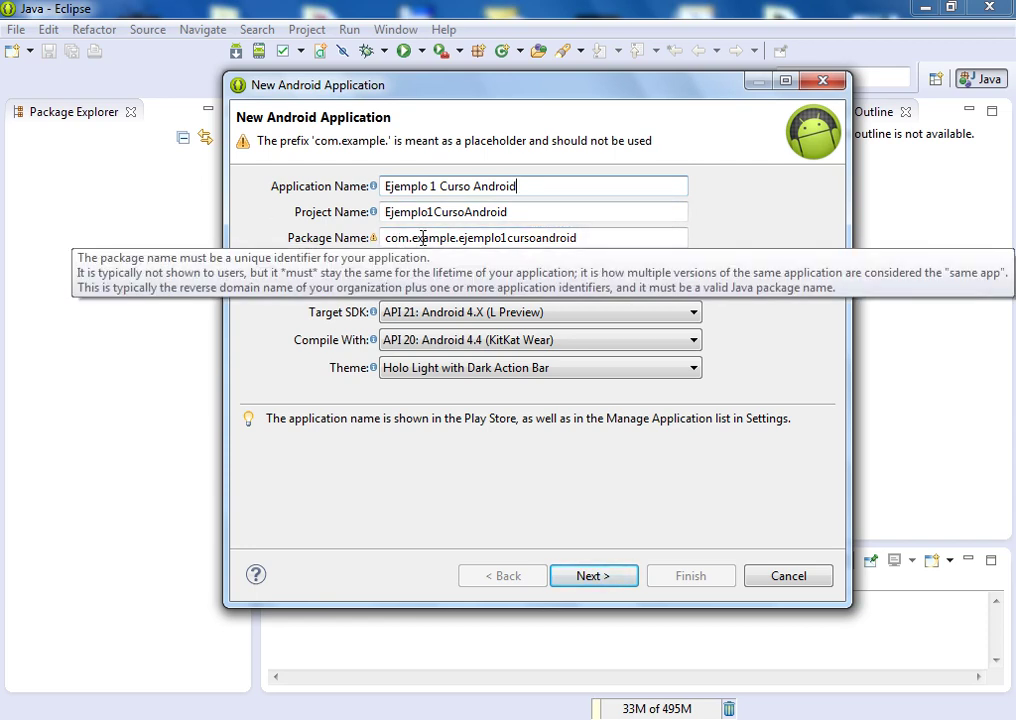
drag(414, 240, 455, 233)
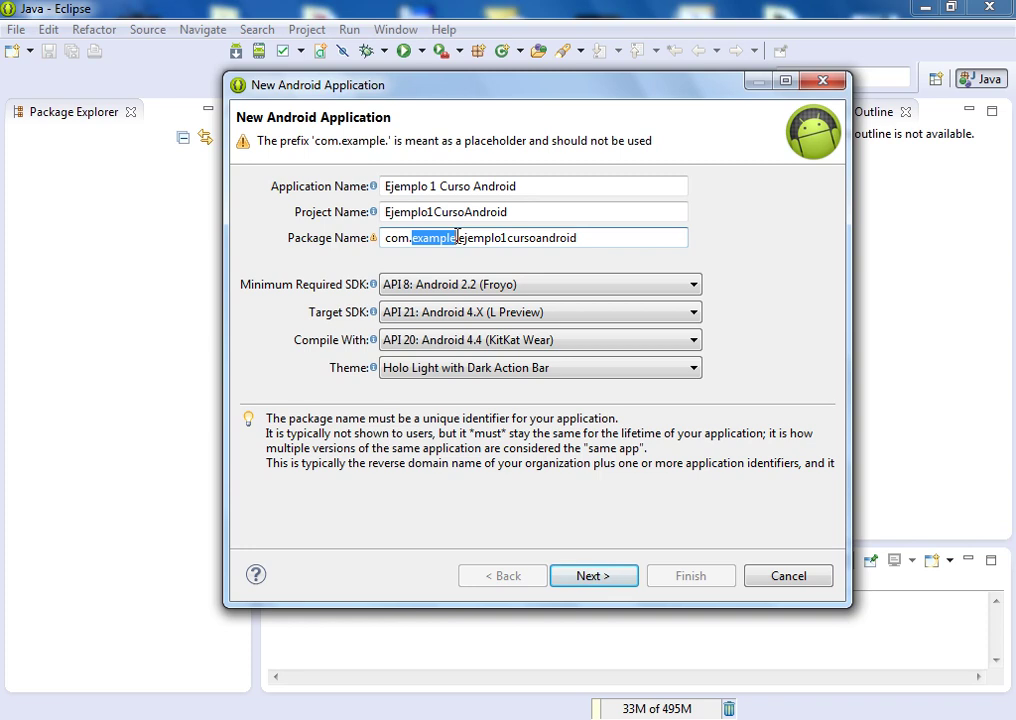
key(BackSpace)
key(Delete)
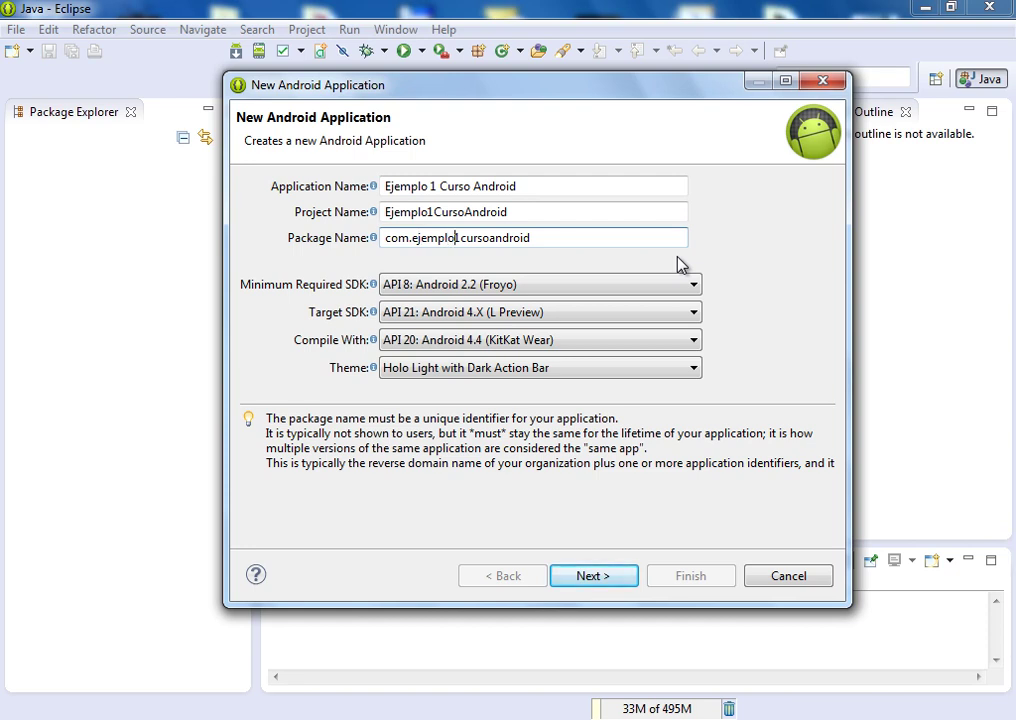
text(.)
text(.)
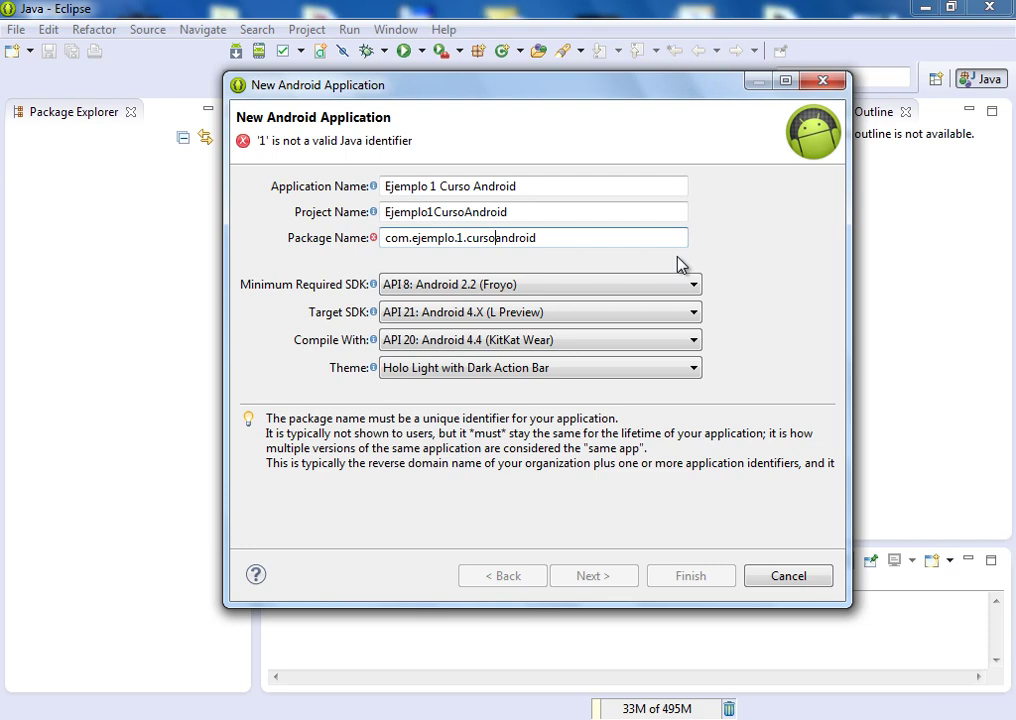
text(.)
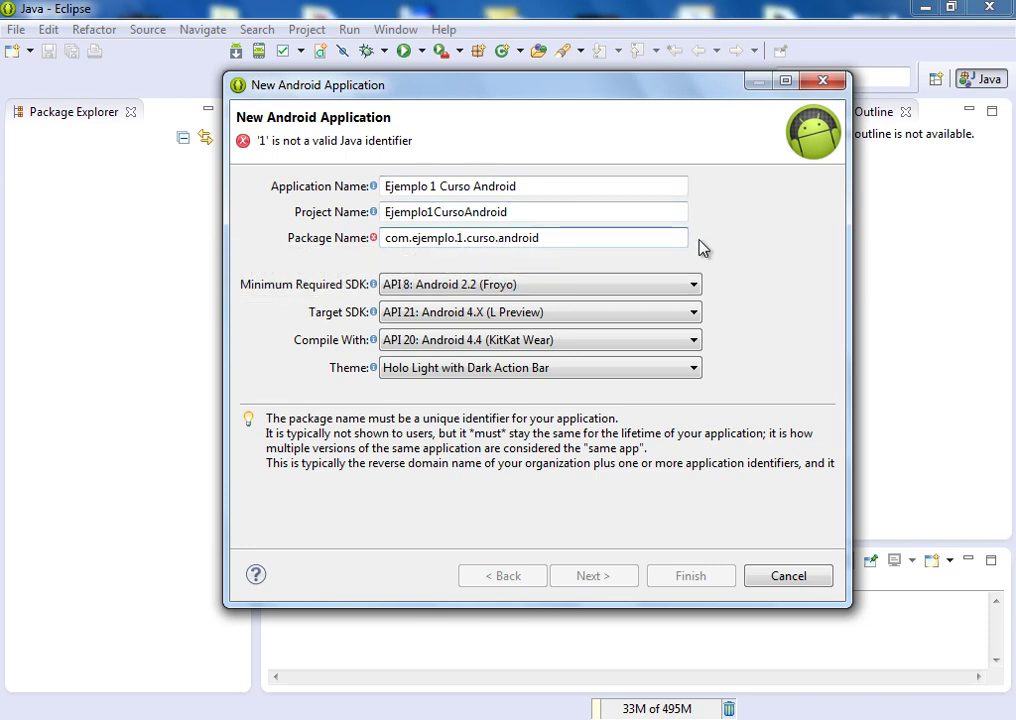
key(BackSpace)
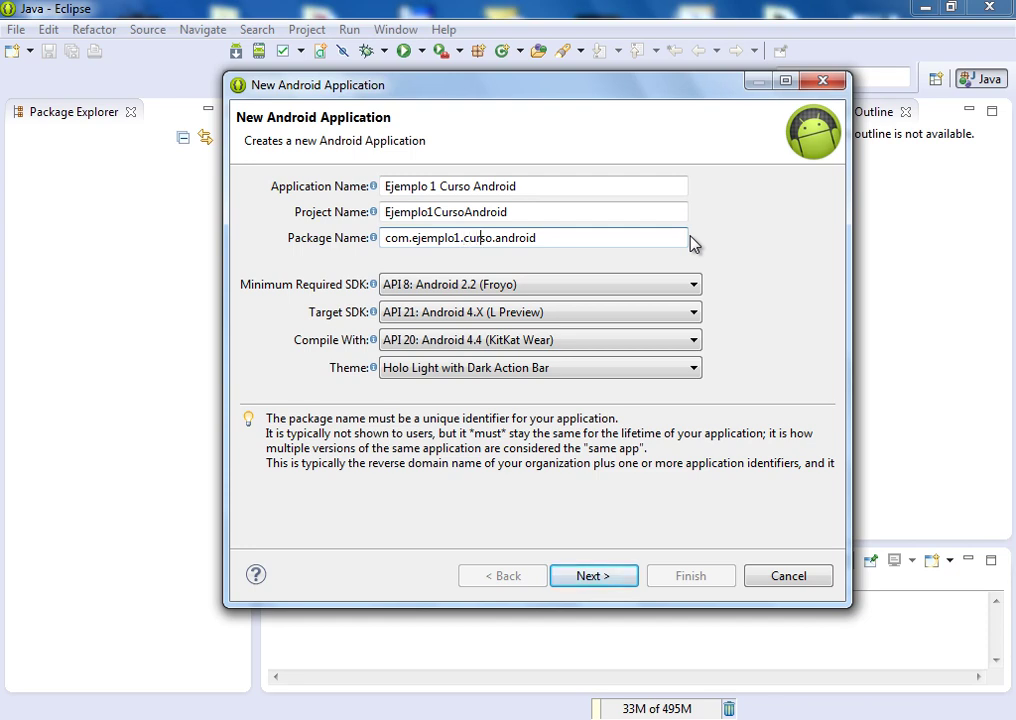
key(End)
- Set the minimum required SDK to API 10: Android 2.3.3 (Gingerbread)
click(696, 286)
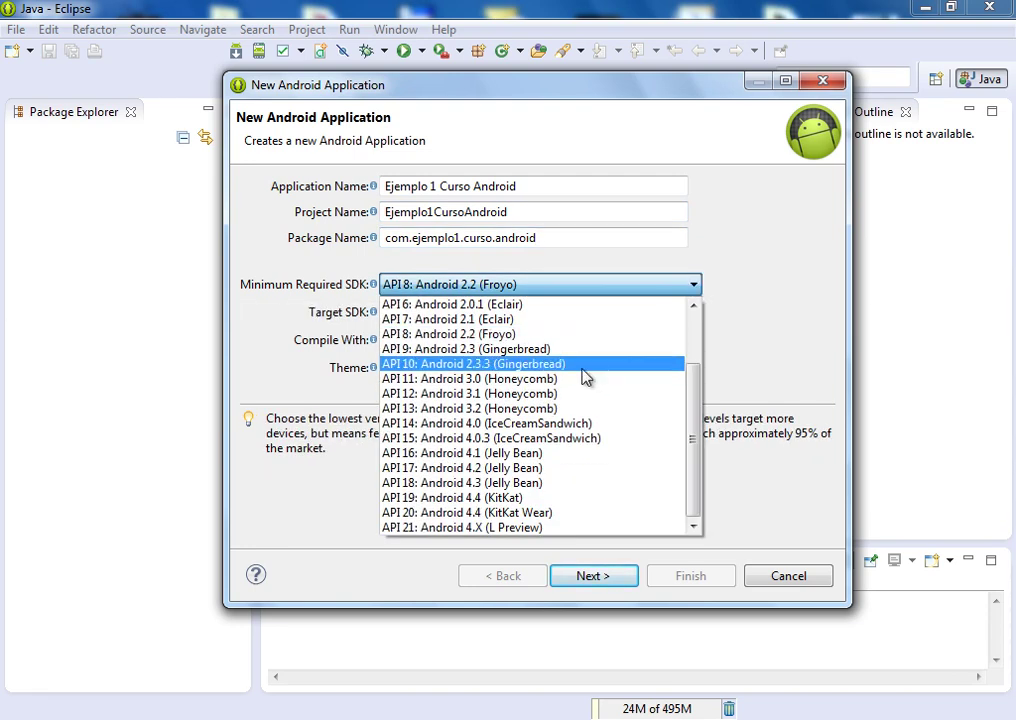
click(565, 364)
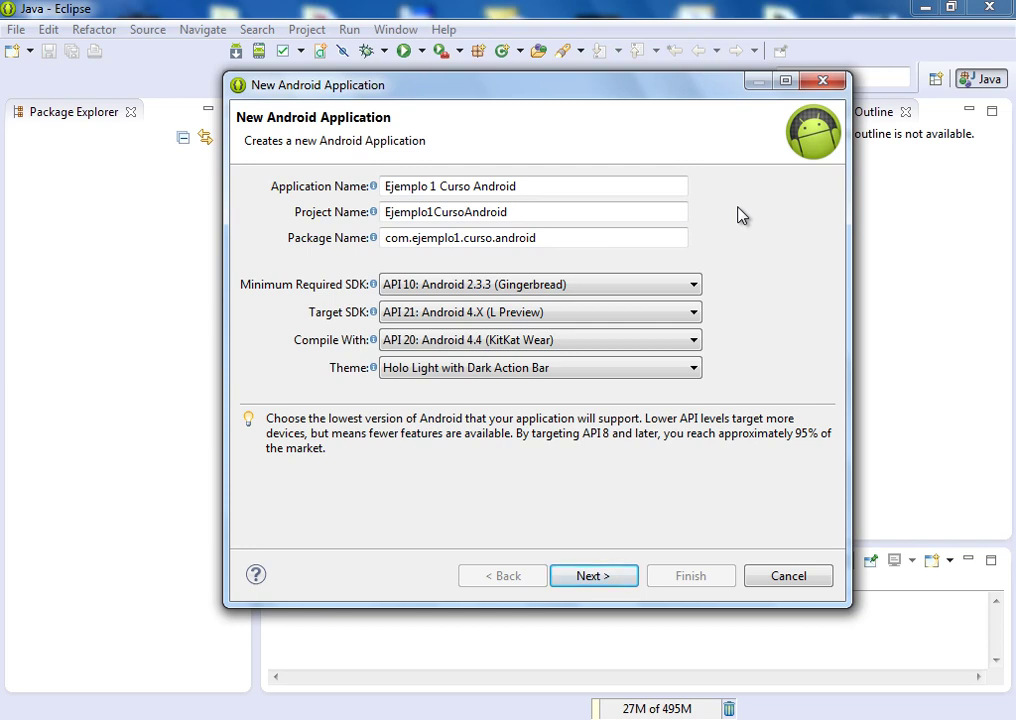
click(695, 286)
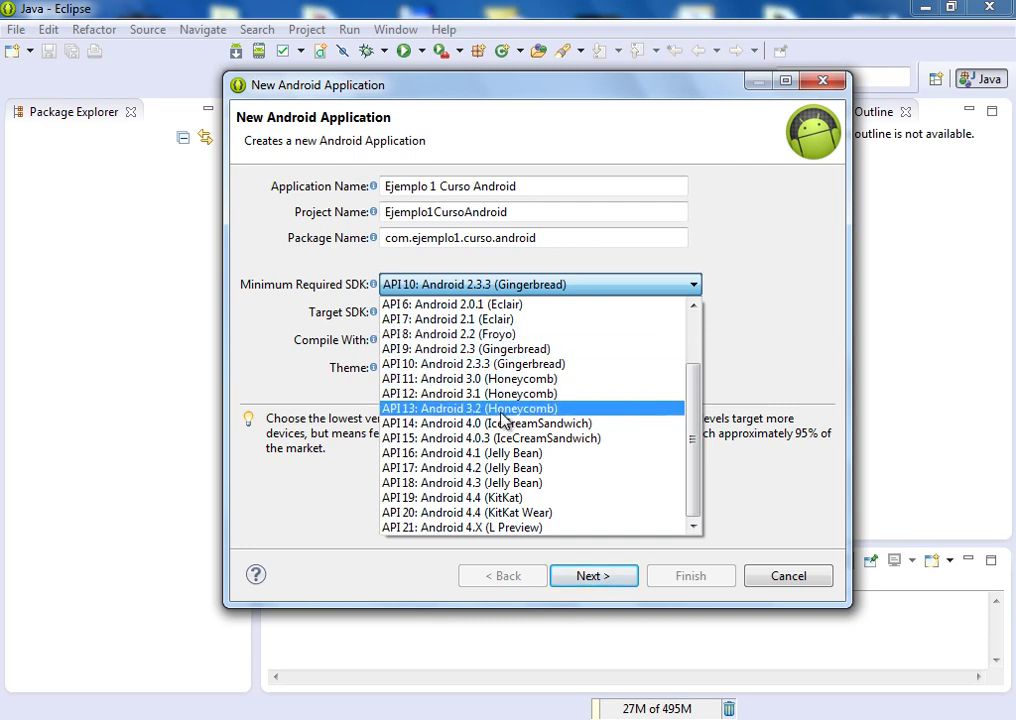
click(737, 220)
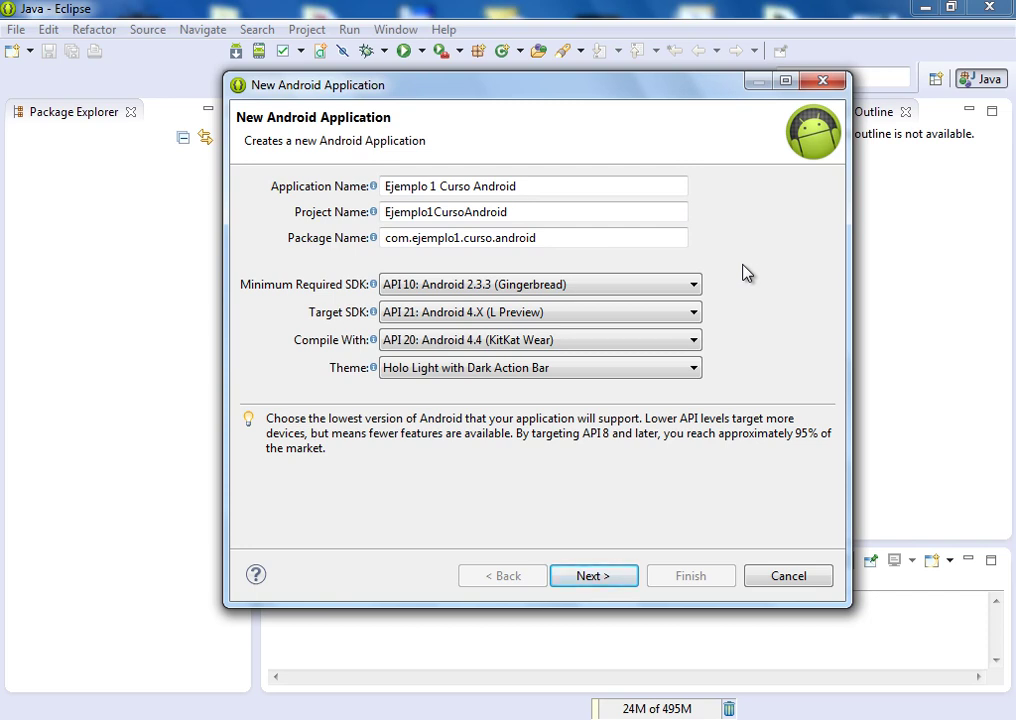
- Set both the target SDK and the compile version to API 17: Android 4.2 (Jelly Bean)
click(694, 314)
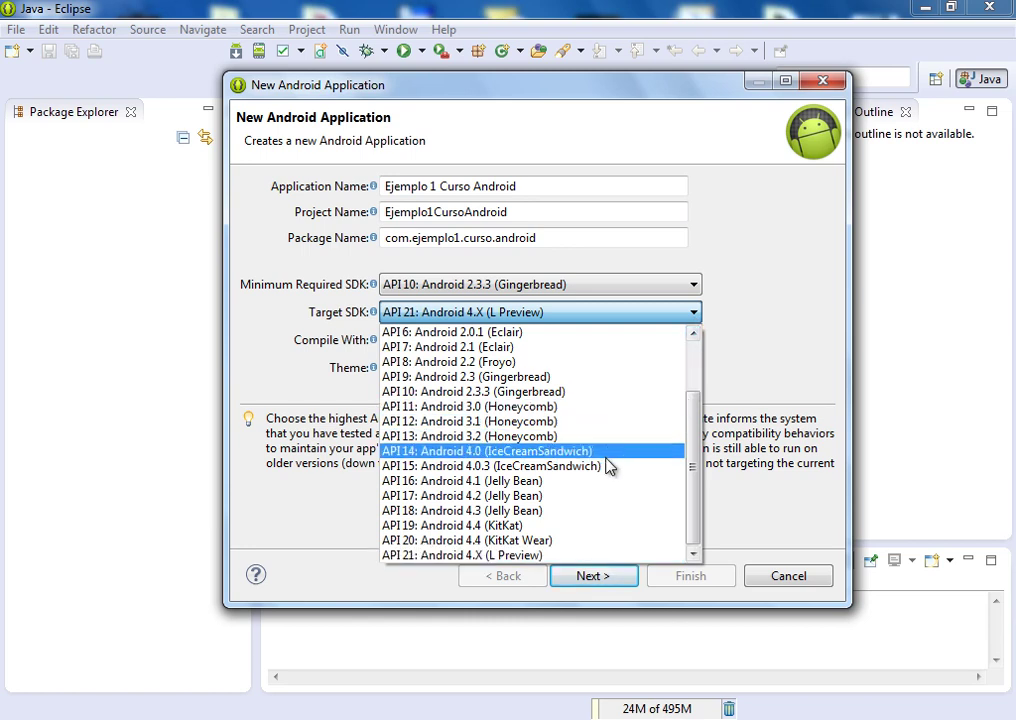
click(597, 496)
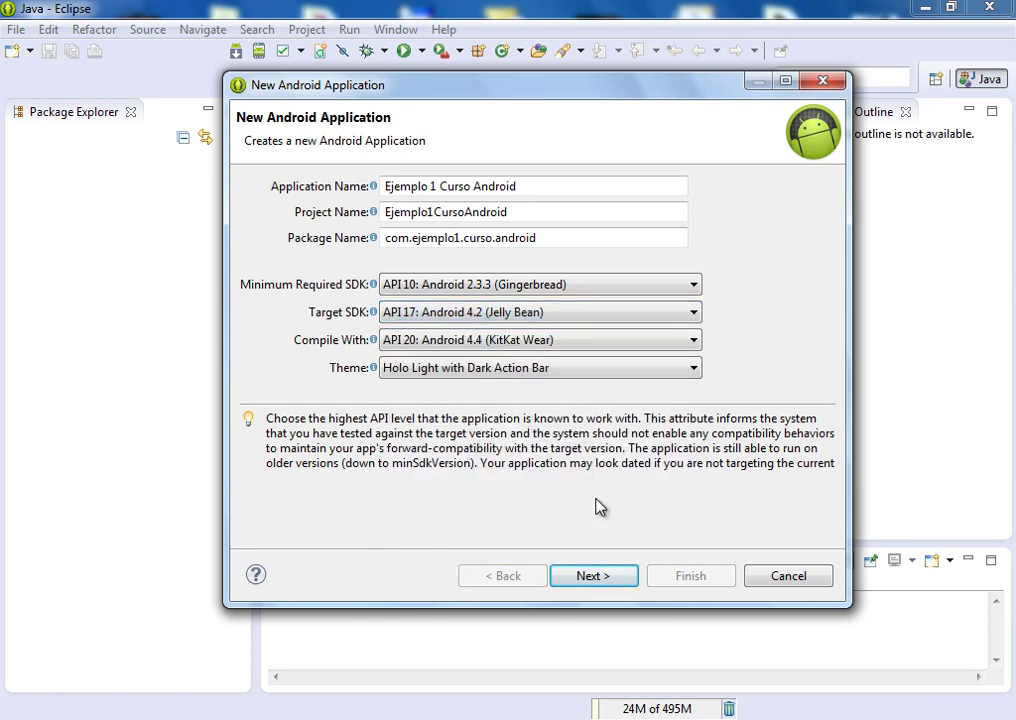
click(697, 342)
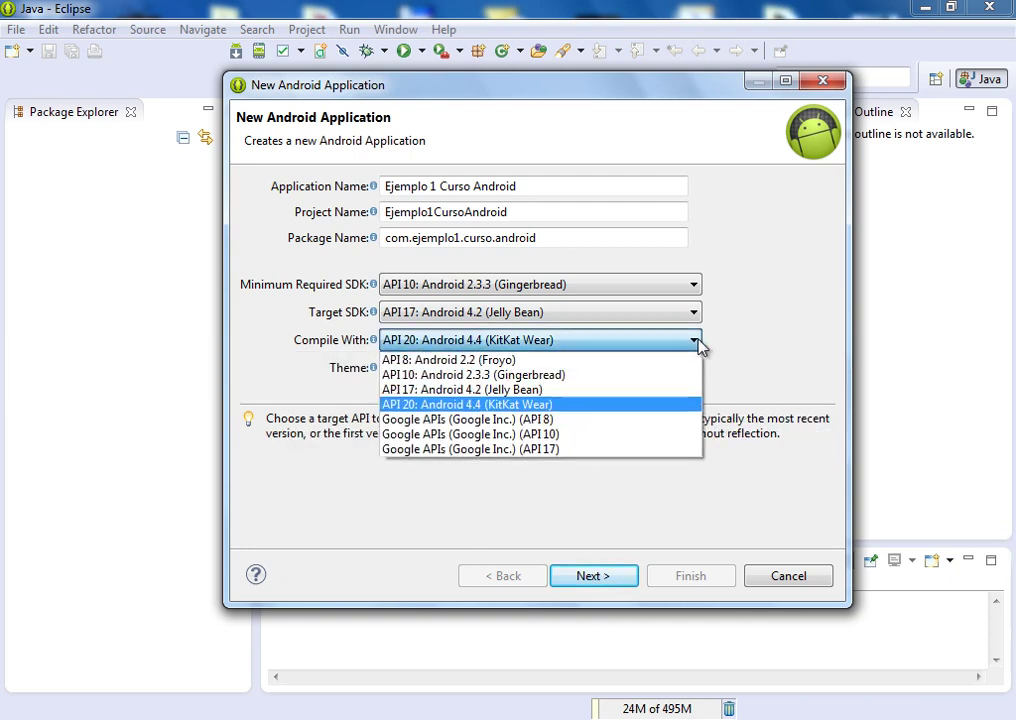
click(624, 390)
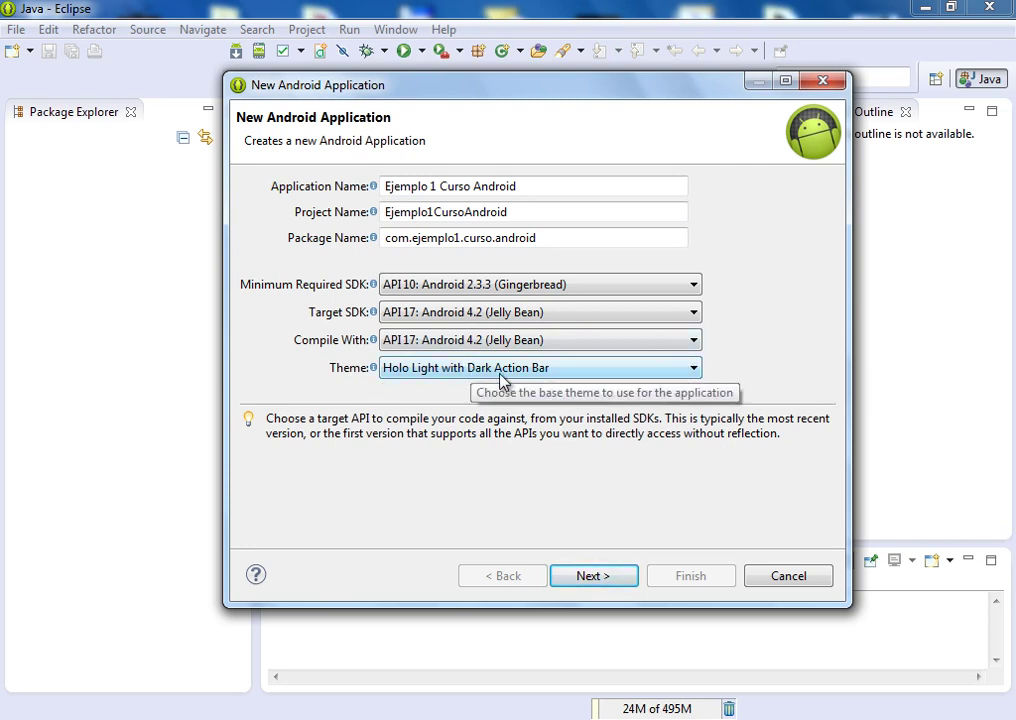
- Set the application's base theme to None
click(694, 369)
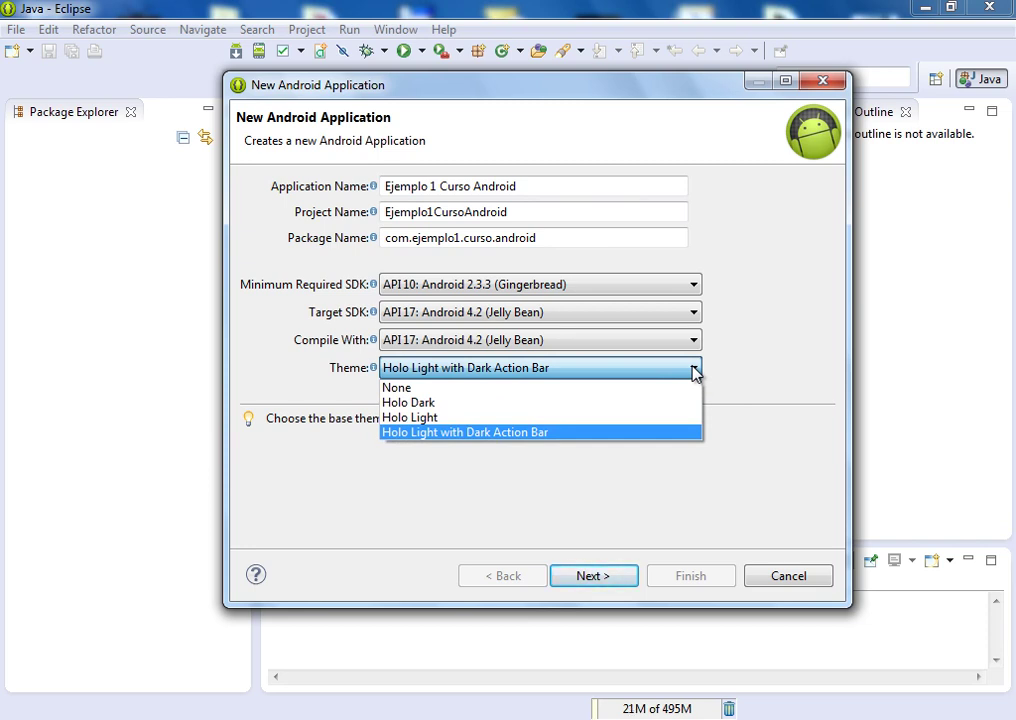
click(490, 390)
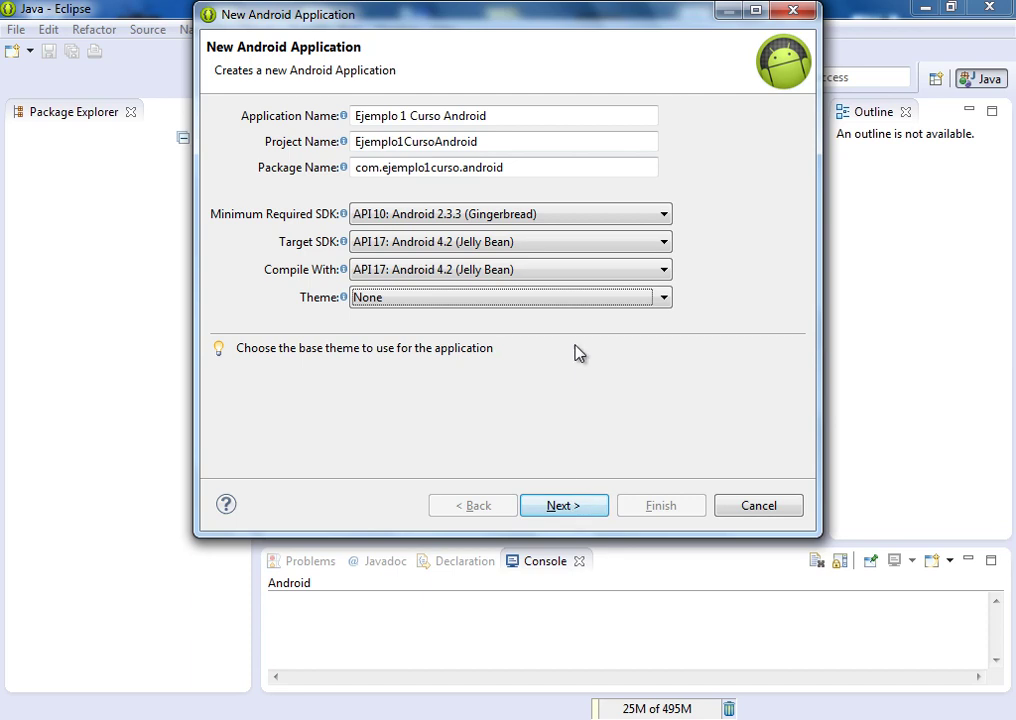
drag(527, 24, 535, 135)
- Turn off custom launcher icon creation in the project configuration and continue to the activity type selection
click(567, 612)
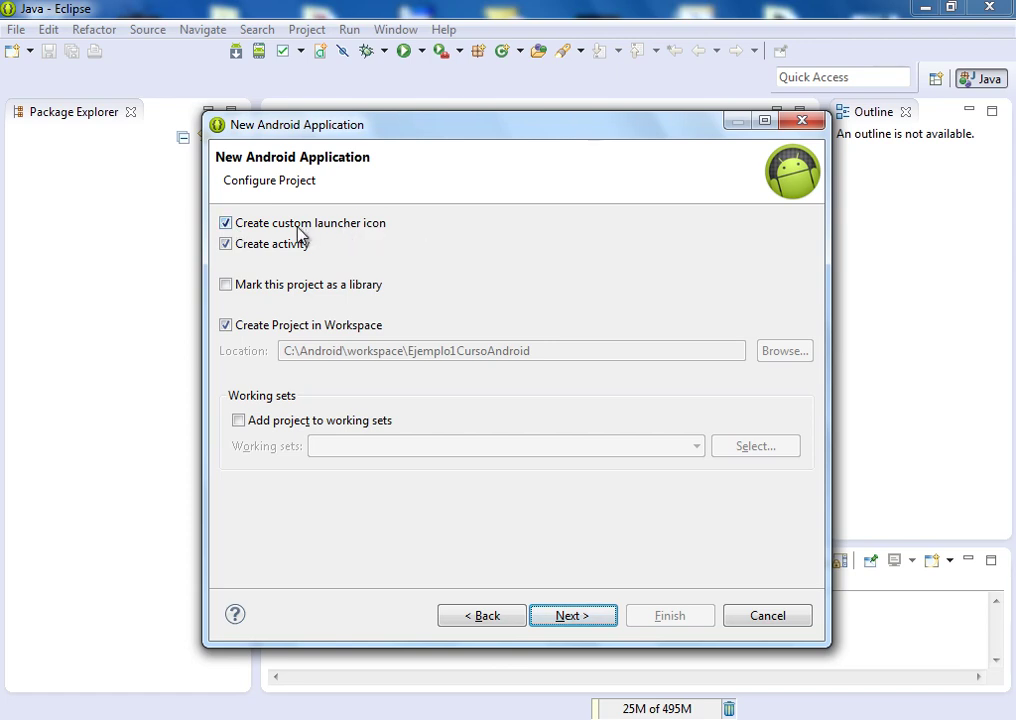
click(226, 223)
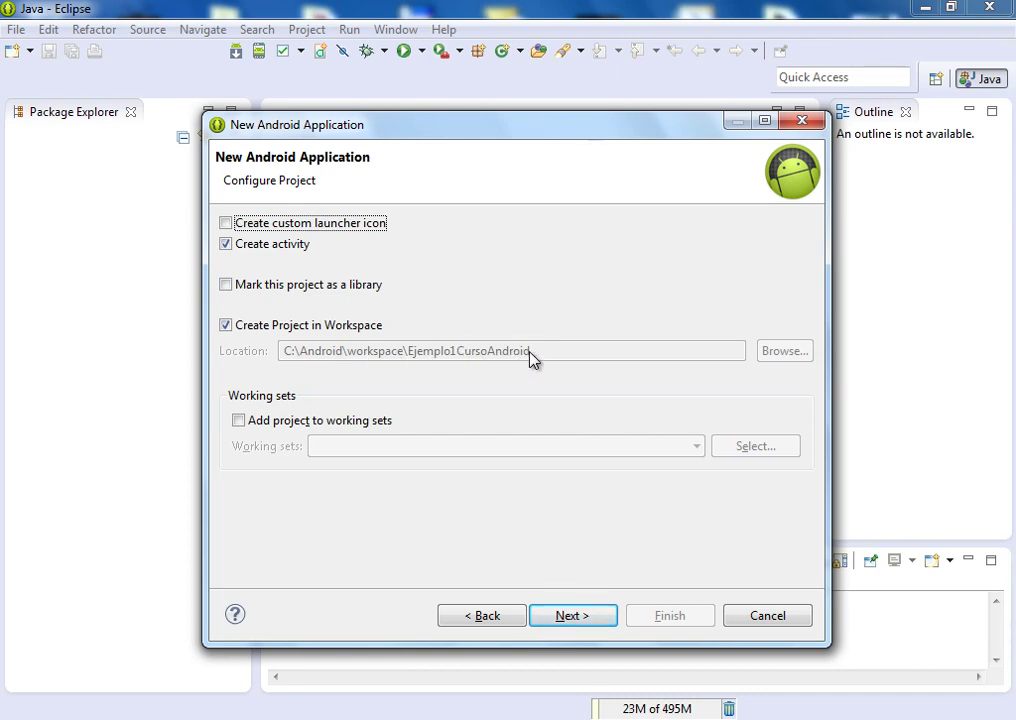
click(578, 617)
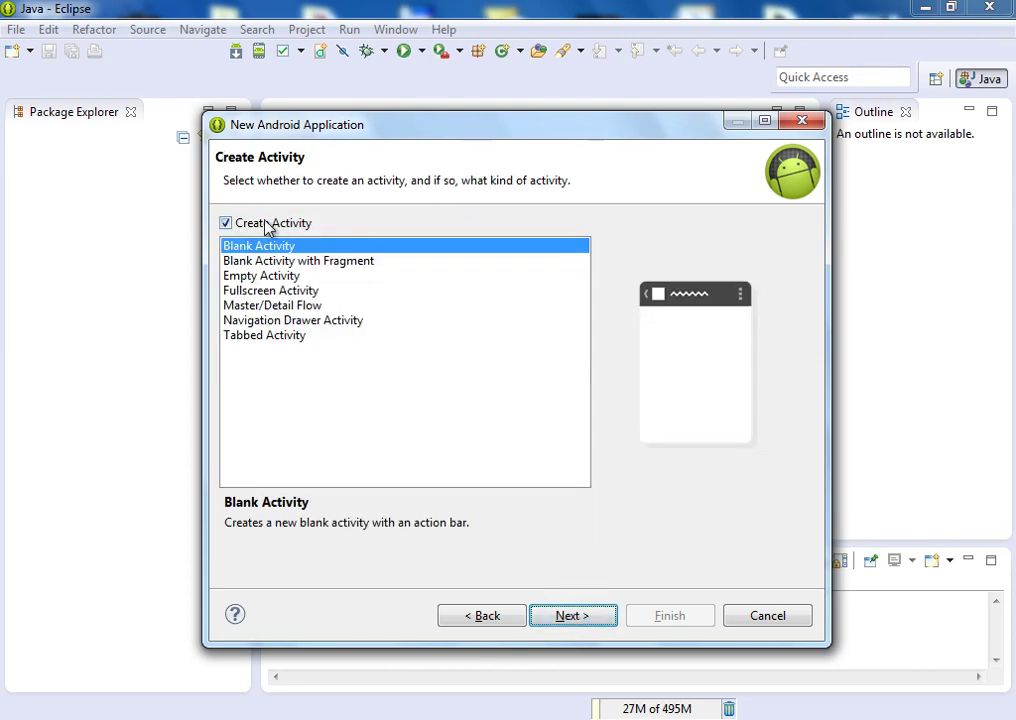
- Examine the previews and descriptions of the available activity templates, from Blank Activity with Fragment to Tabbed Activity
click(263, 261)
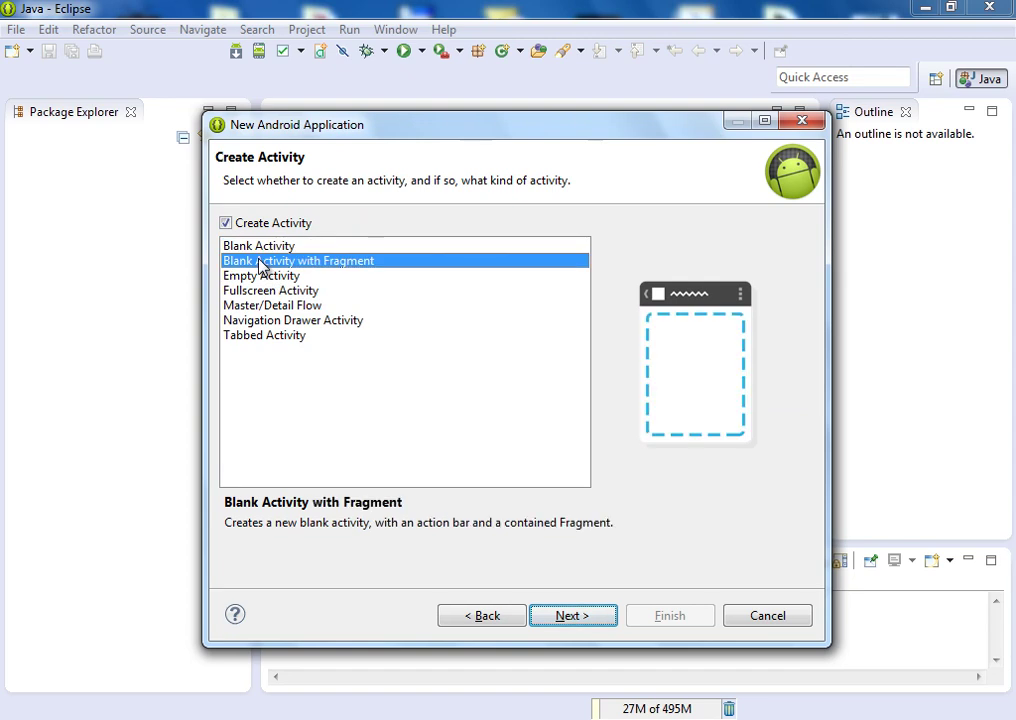
click(264, 276)
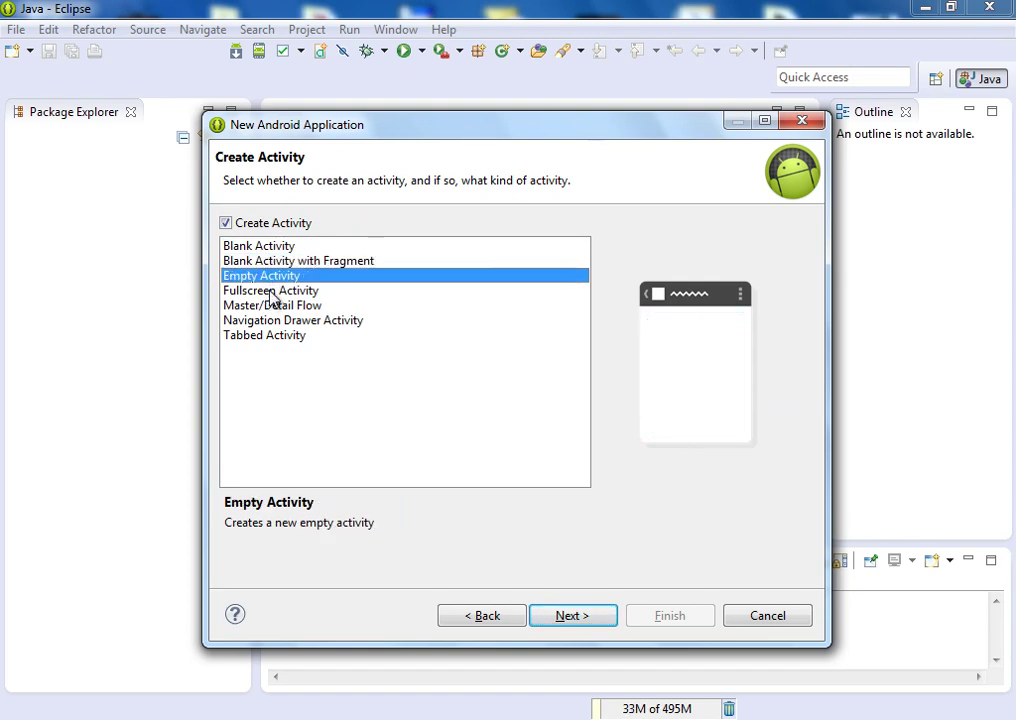
click(270, 292)
click(270, 306)
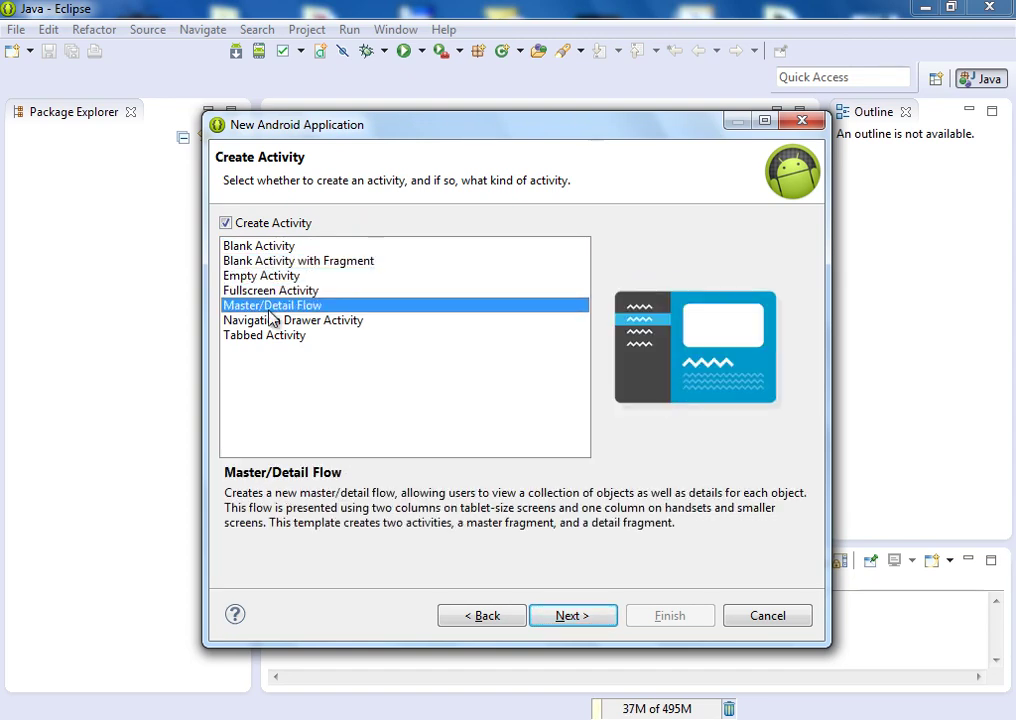
click(272, 321)
click(272, 337)
click(274, 321)
click(277, 306)
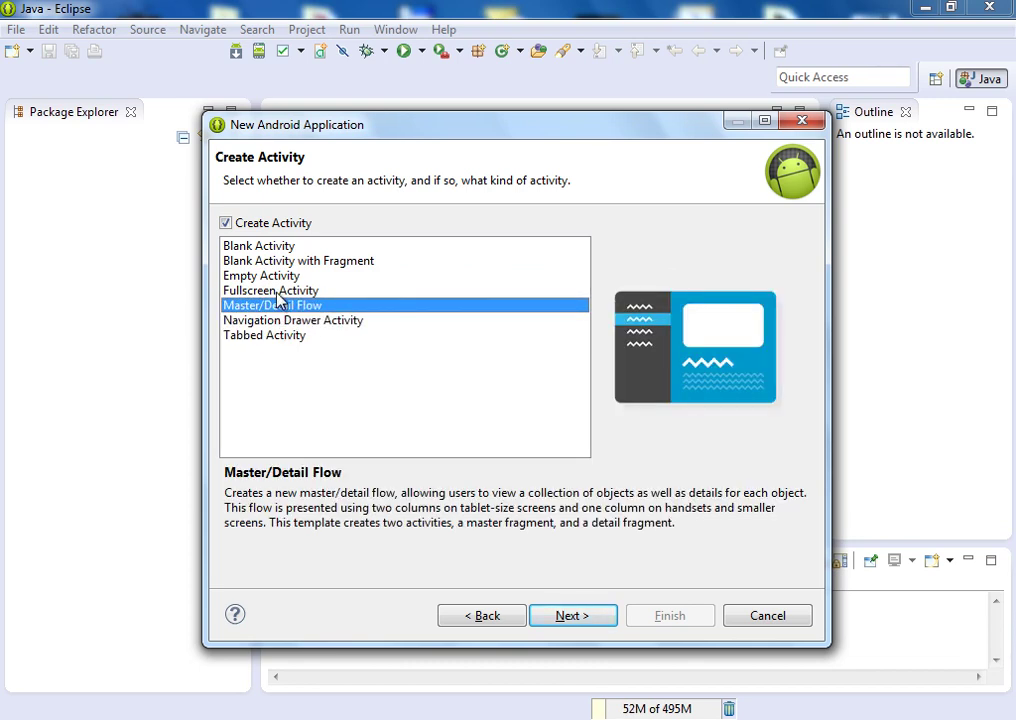
click(278, 292)
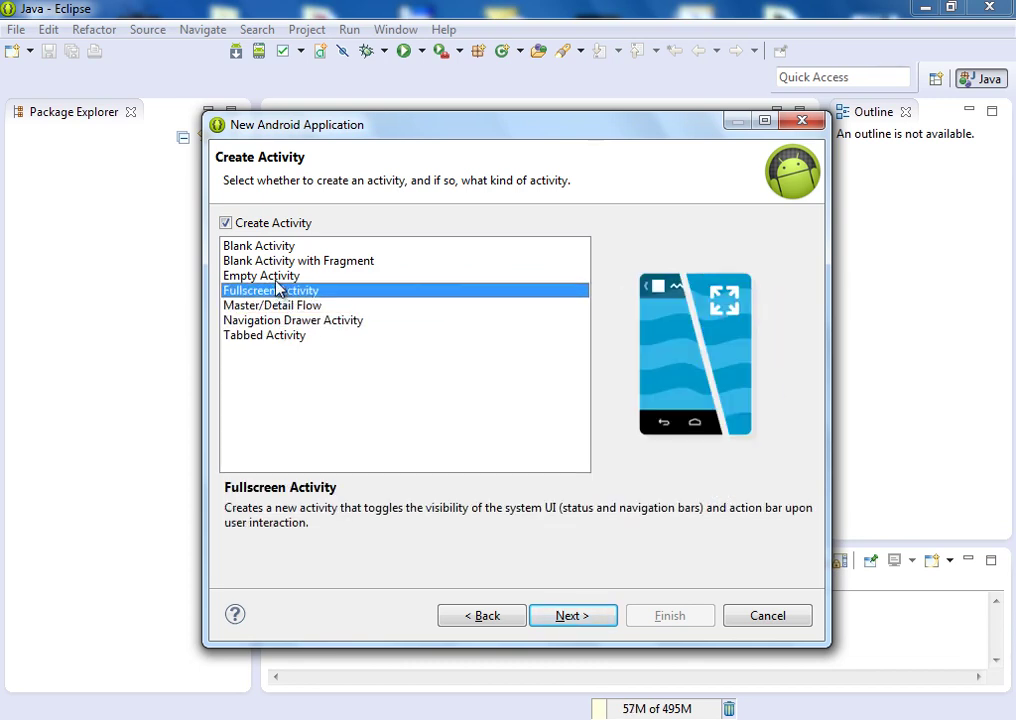
click(280, 279)
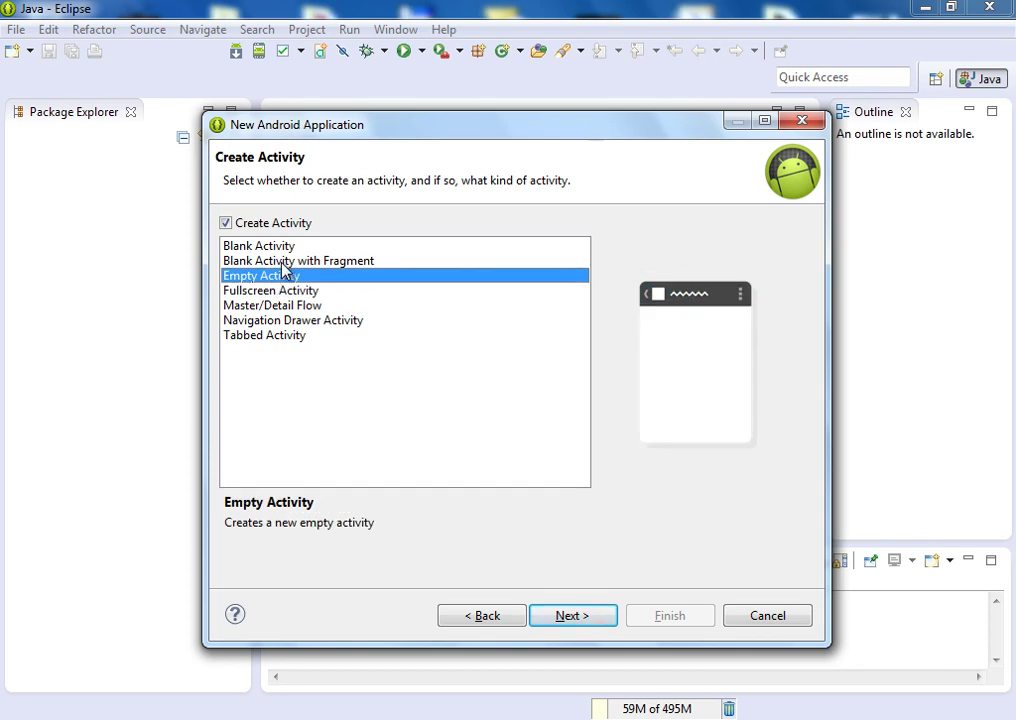
click(282, 262)
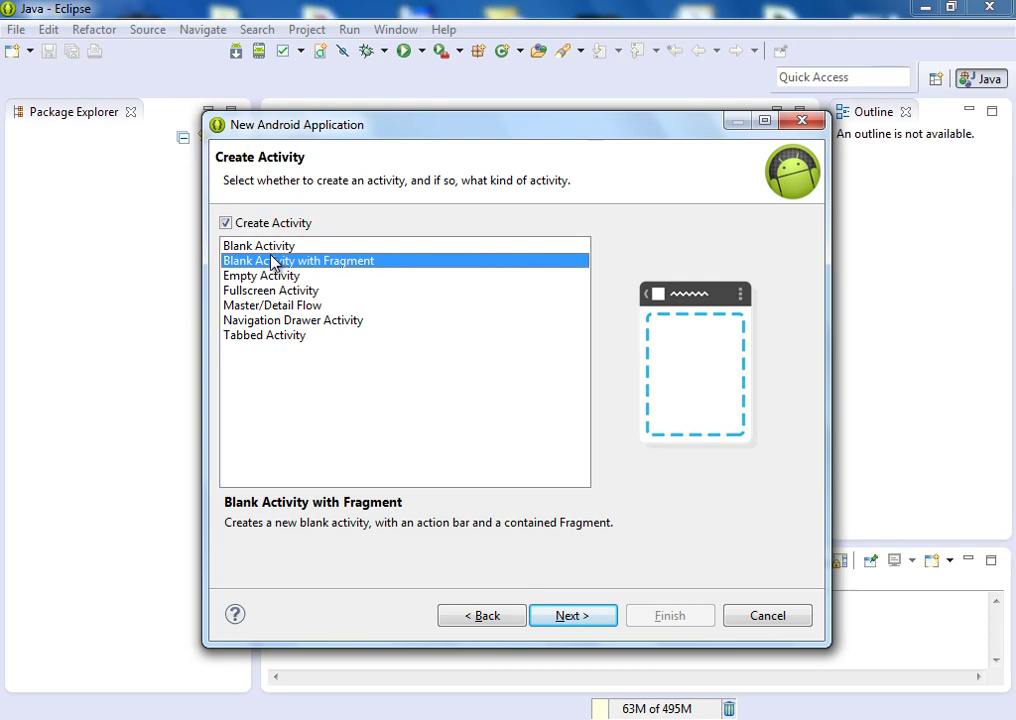
- Choose the Blank Activity template and finish creating the project with activity name MainActivity and layout name activity_main
click(267, 248)
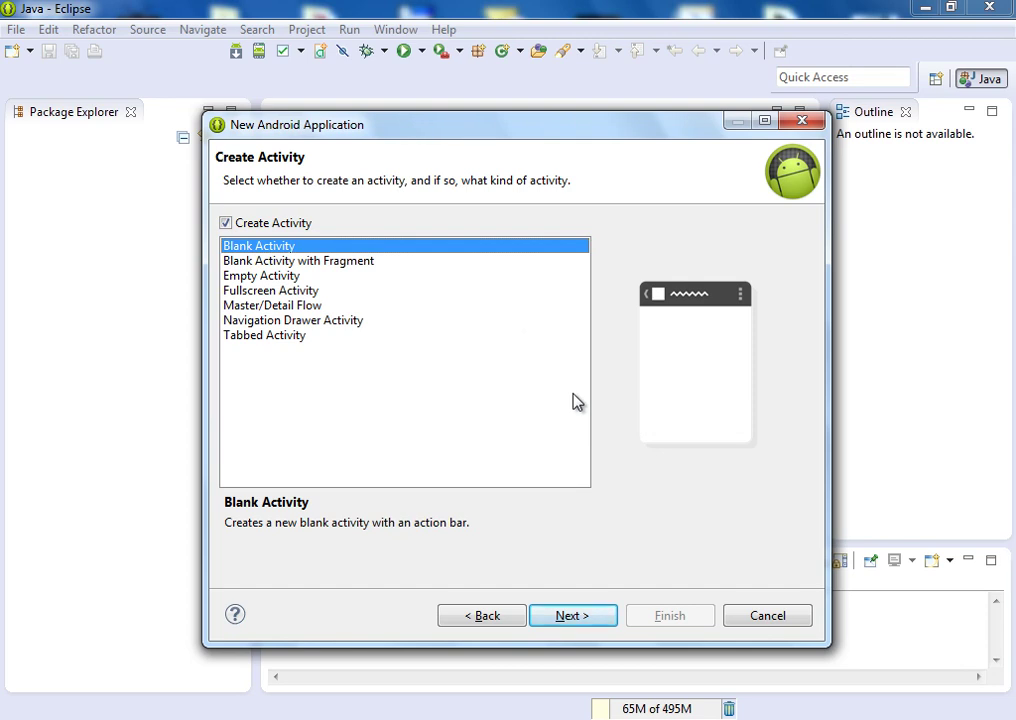
click(594, 615)
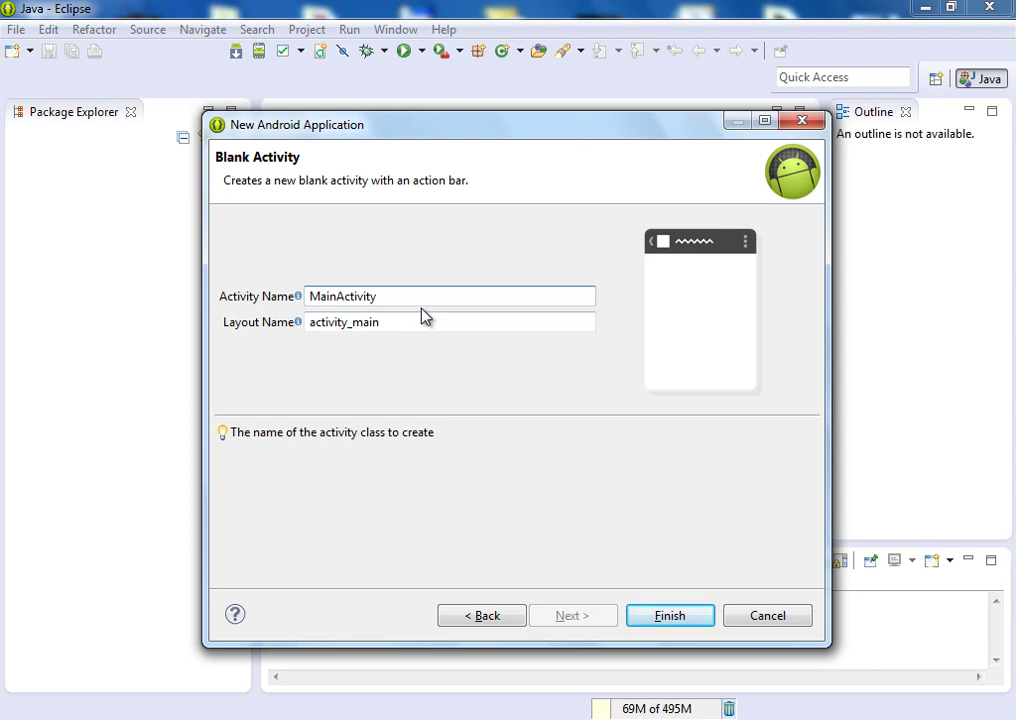
click(321, 322)
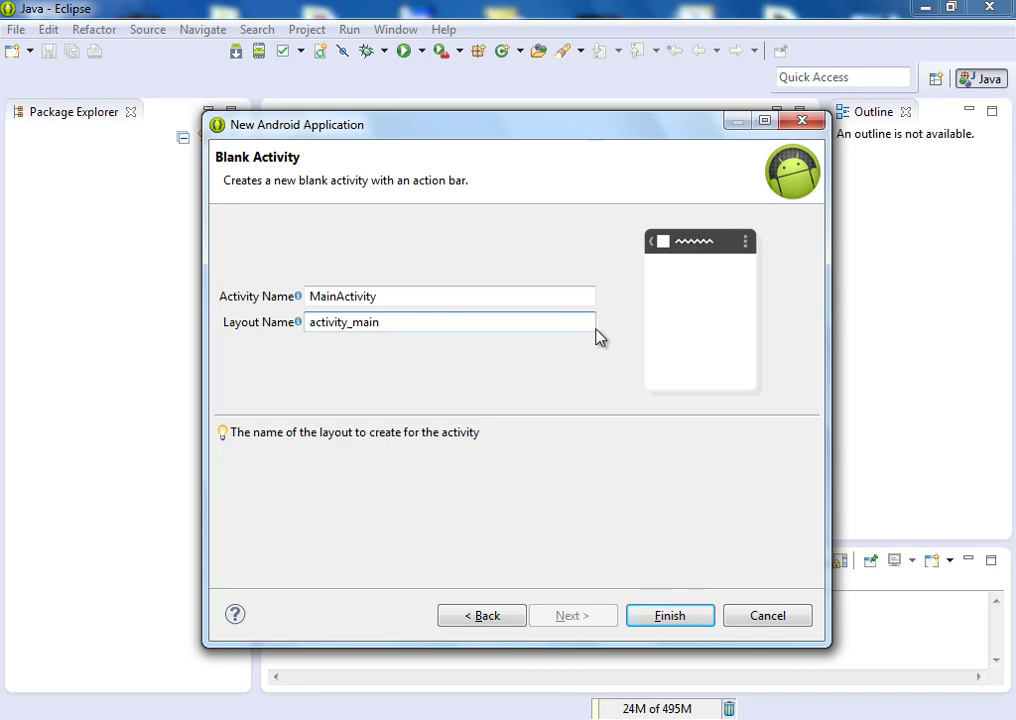
click(665, 617)
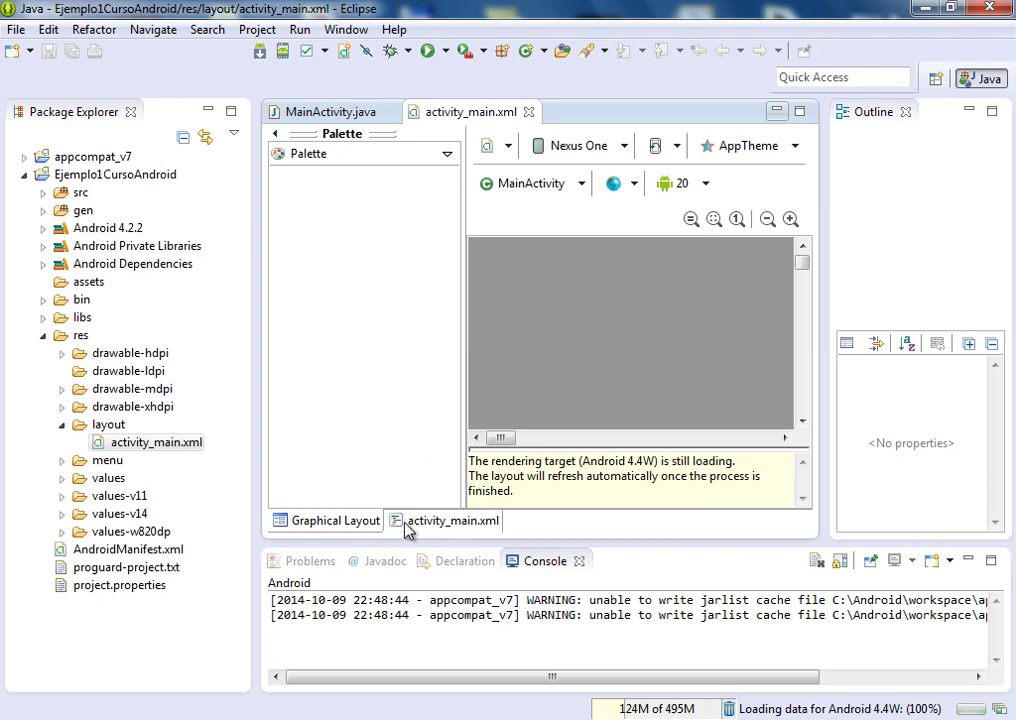
- Examine the XML source of activity_main.xml and the Form Widgets, Text Fields, Layouts and Images & Media components of its graphical layout editor
click(443, 521)
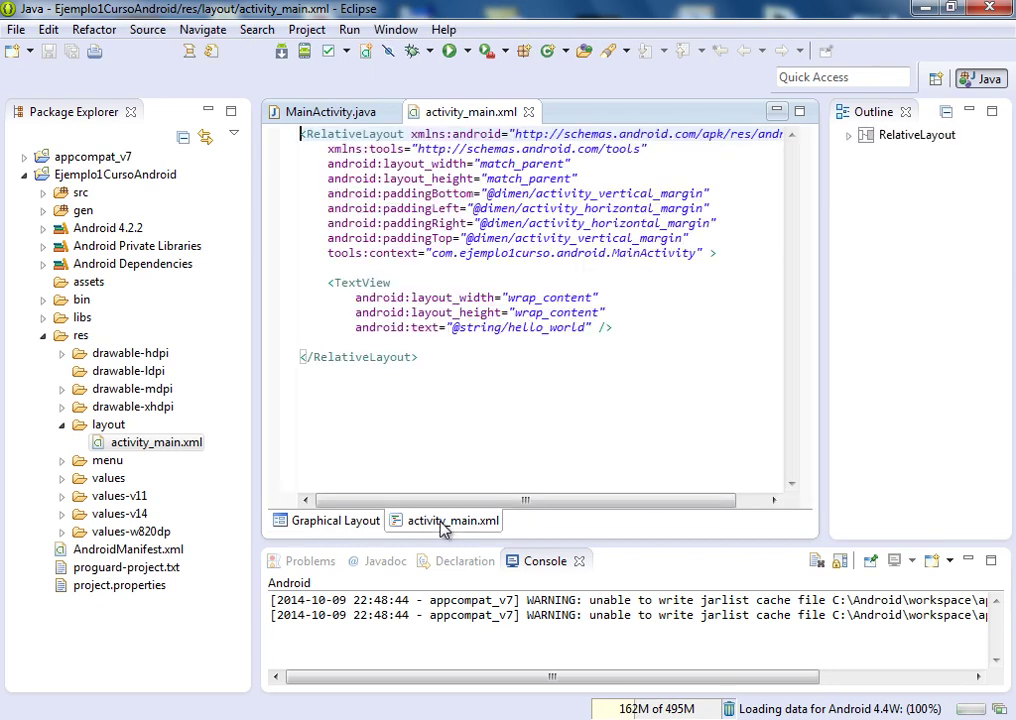
click(327, 526)
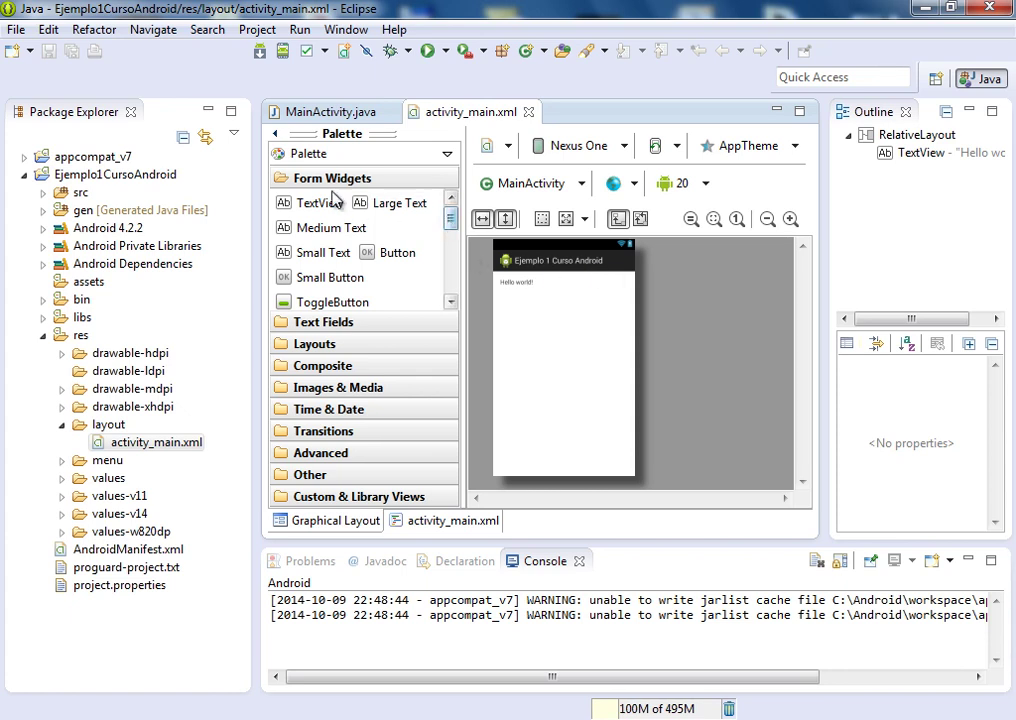
mouse_move(450, 221)
mouse_down()
mouse_move(451, 289)
mouse_move(451, 203)
mouse_up()
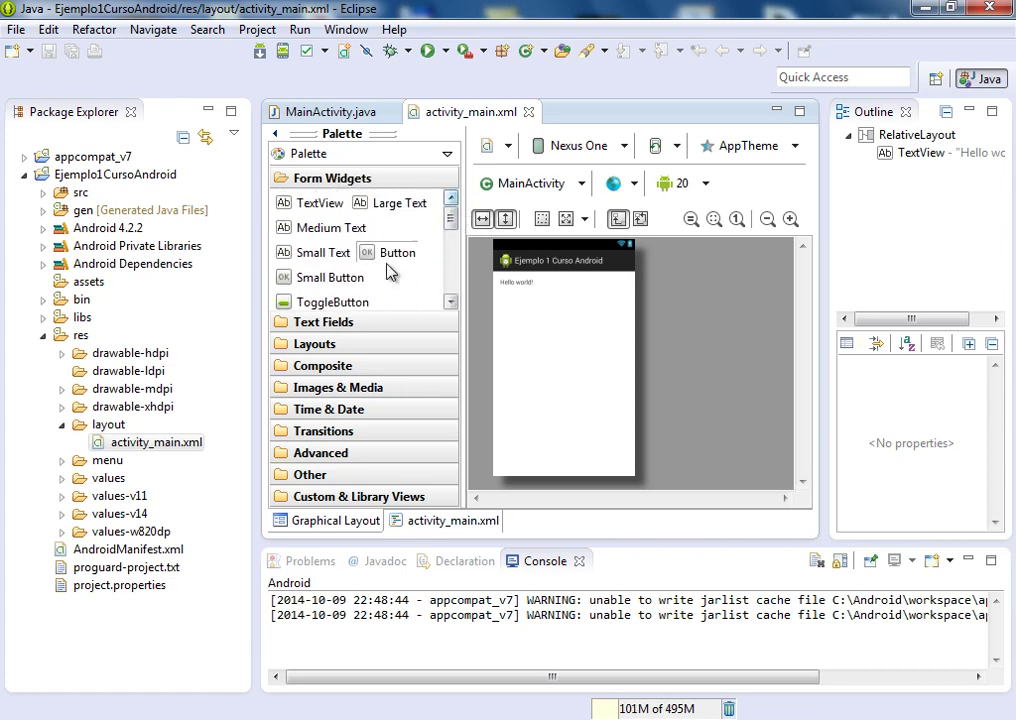
click(363, 323)
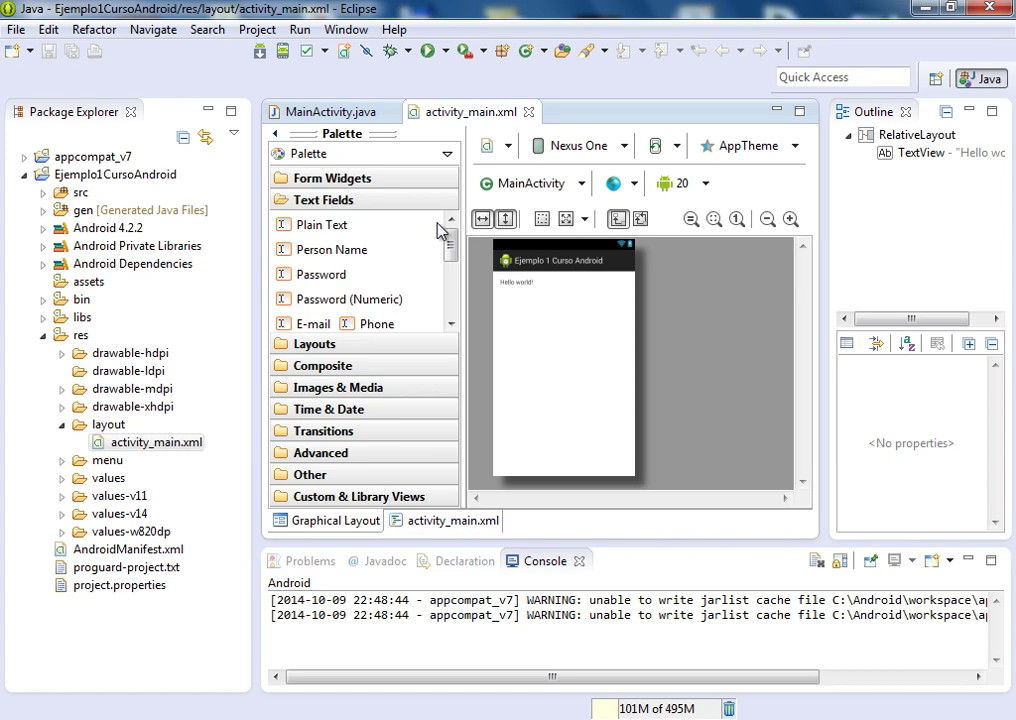
click(404, 345)
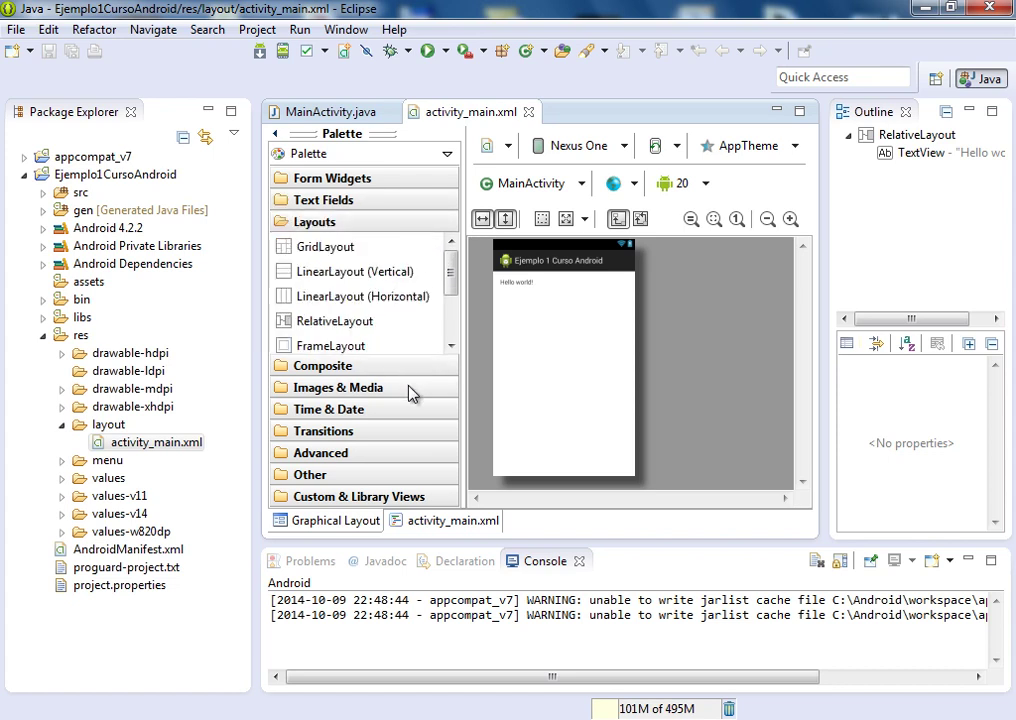
click(386, 390)
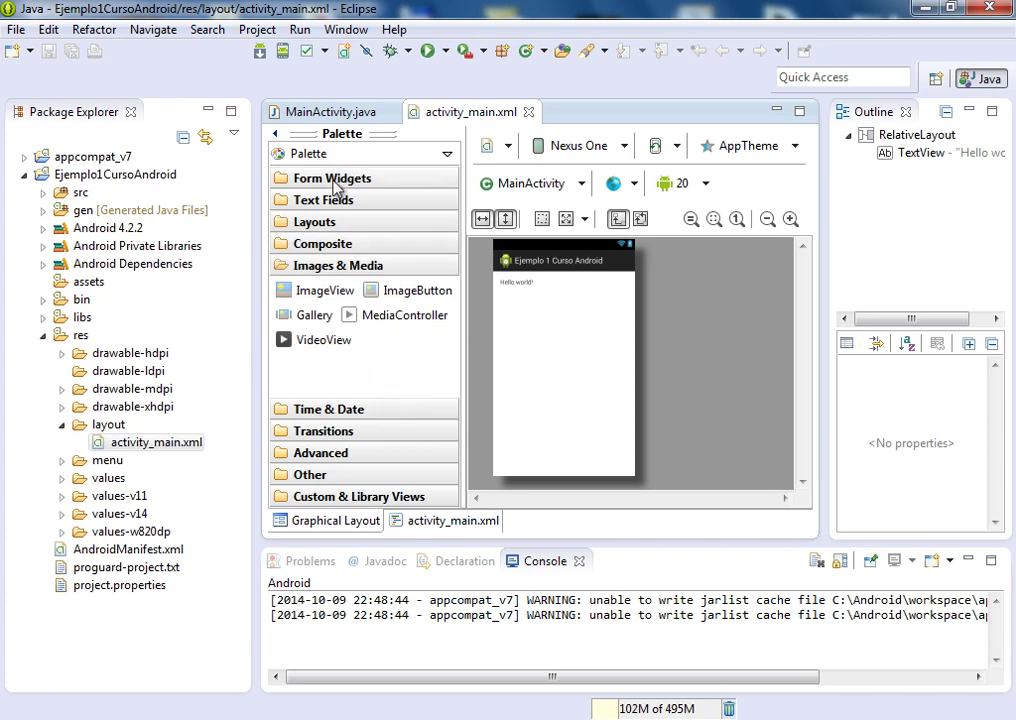
click(300, 181)
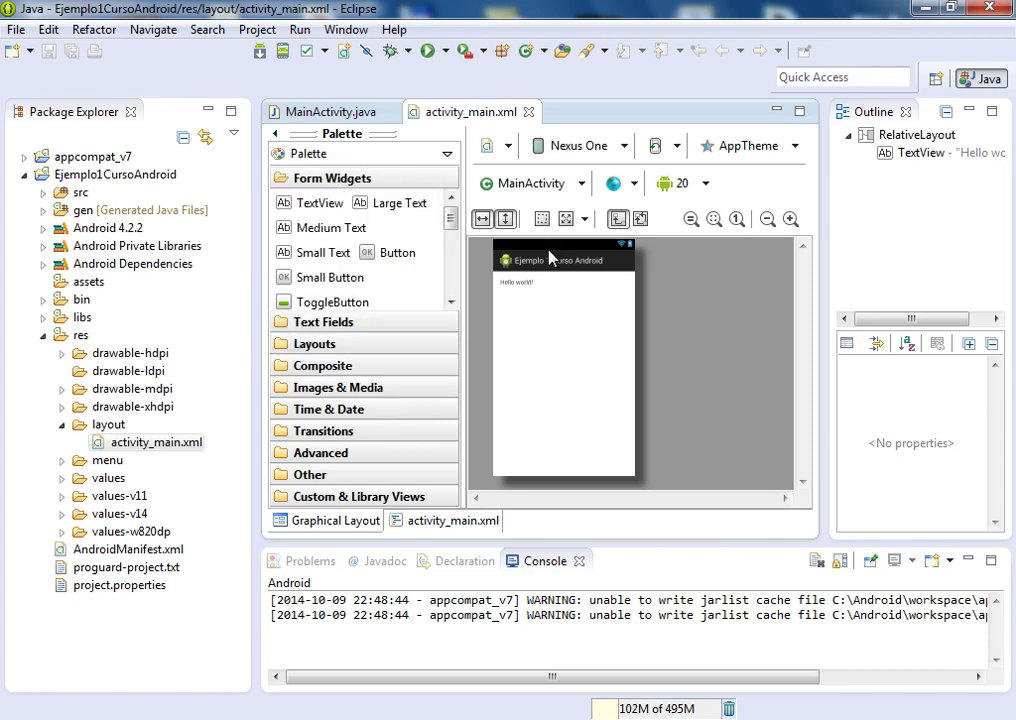